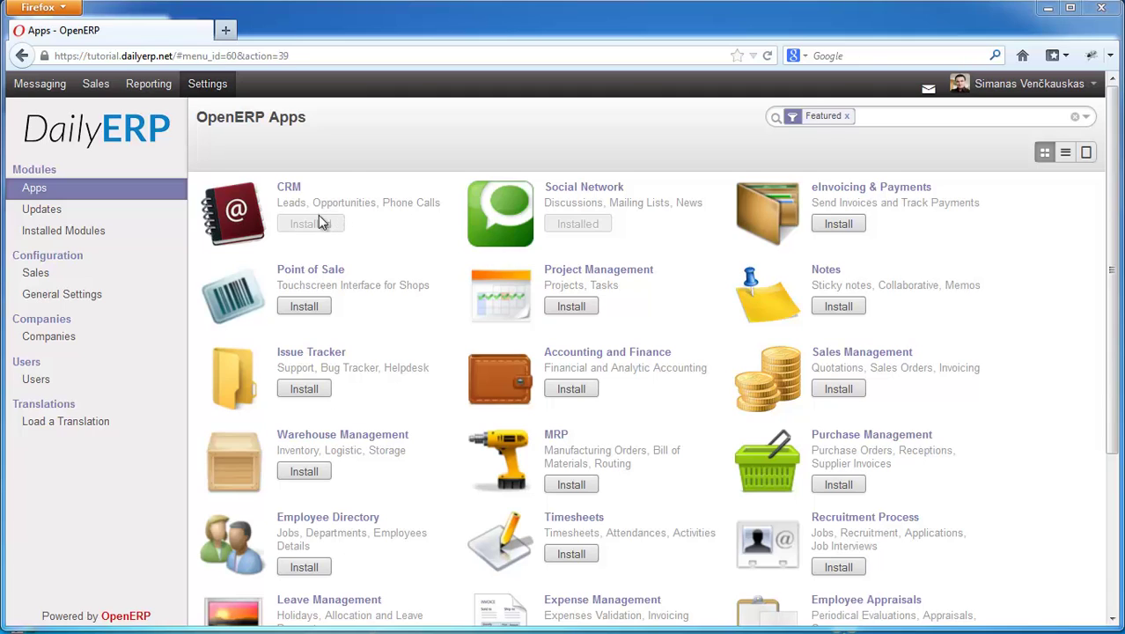
# Review the list of system users and go to the messaging inbox.
pyautogui.click(49, 381)
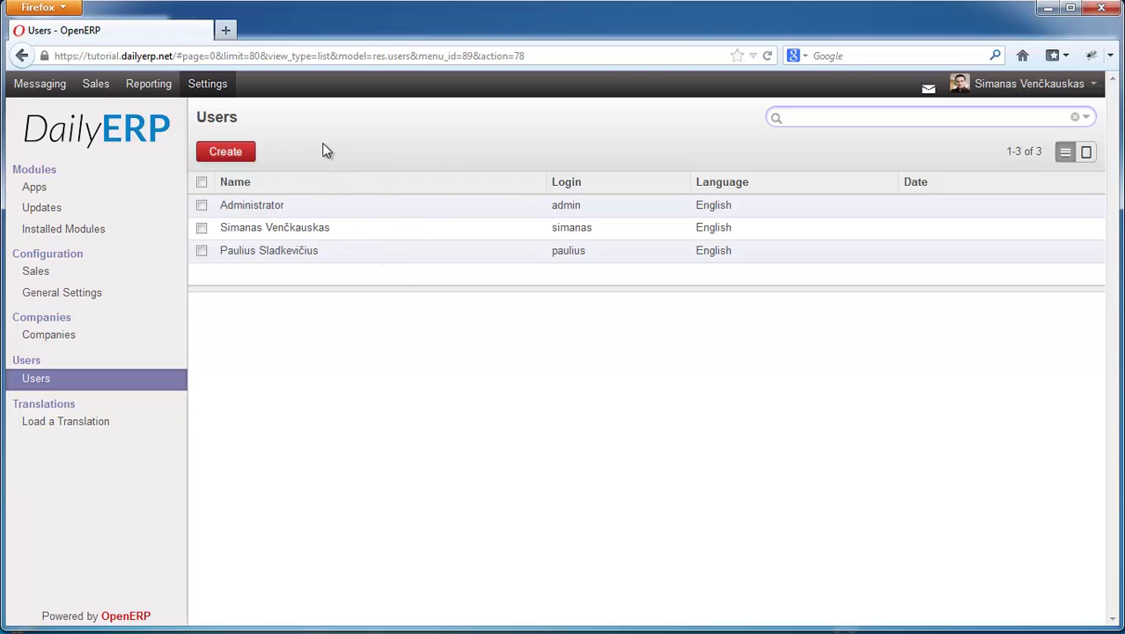
pyautogui.click(41, 86)
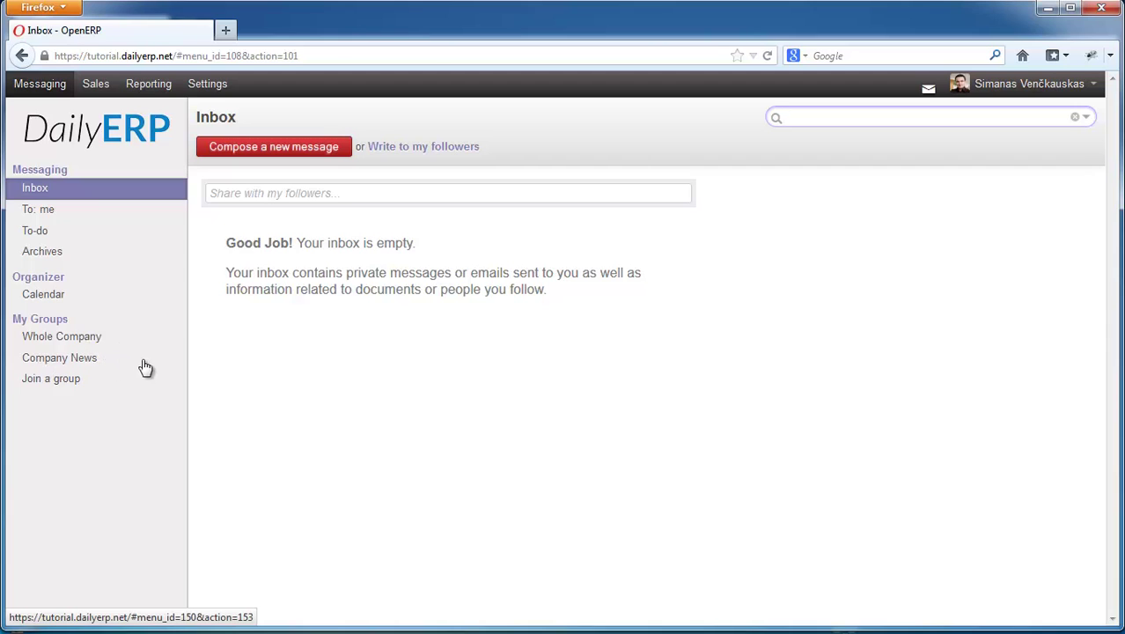
# Create a new messaging group from the joinable groups page, naming it with the owner's first name followed by "group".
pyautogui.click(51, 380)
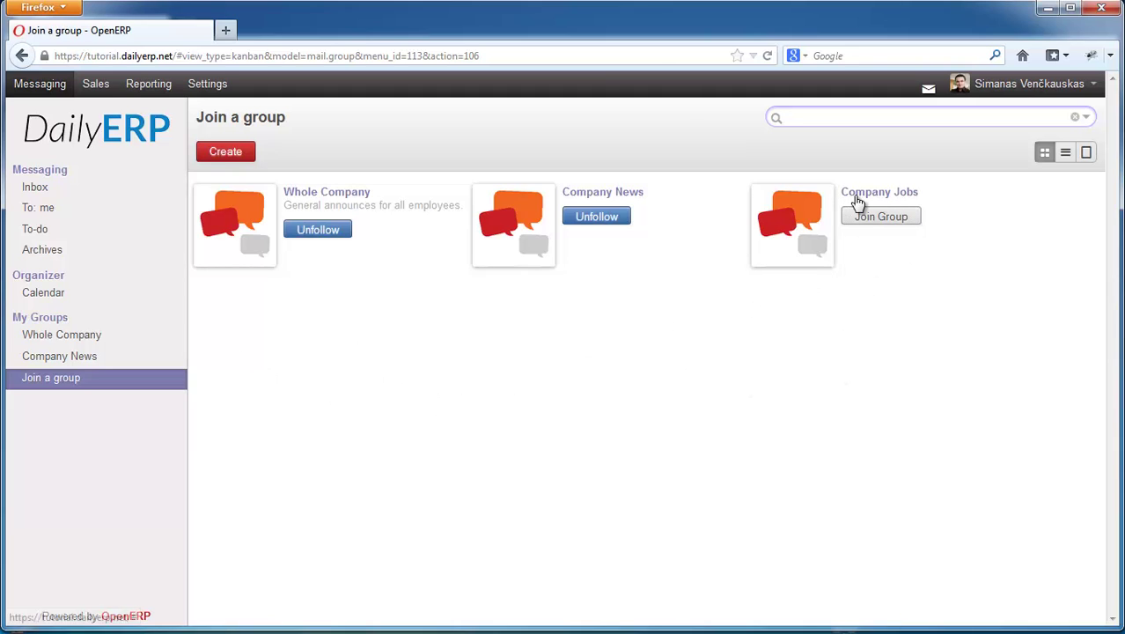
pyautogui.click(364, 425)
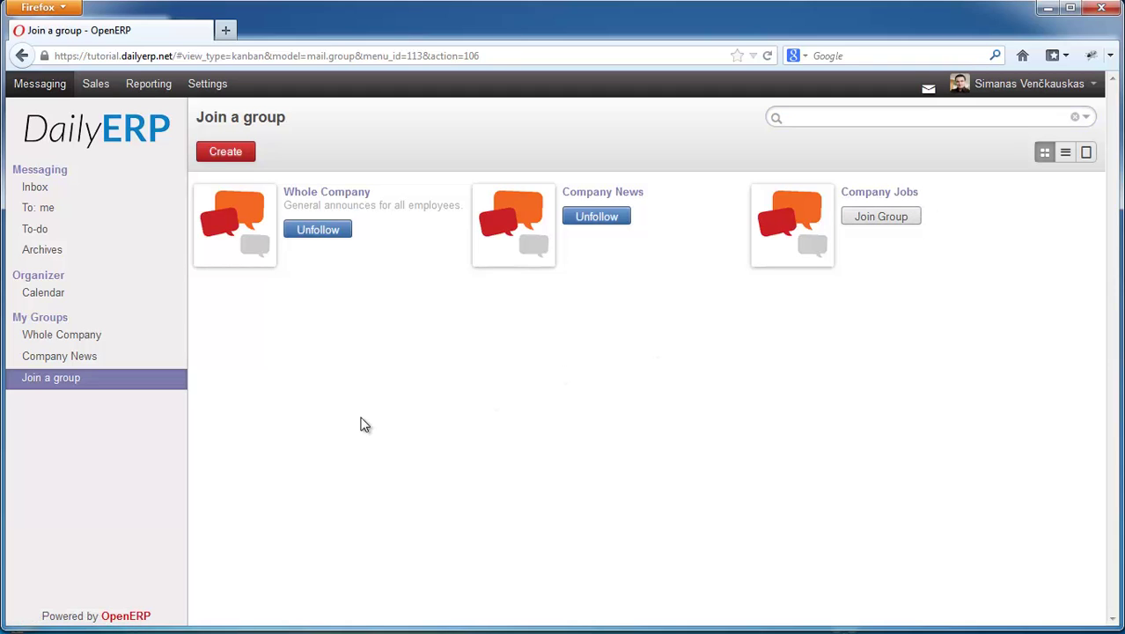
pyautogui.click(236, 157)
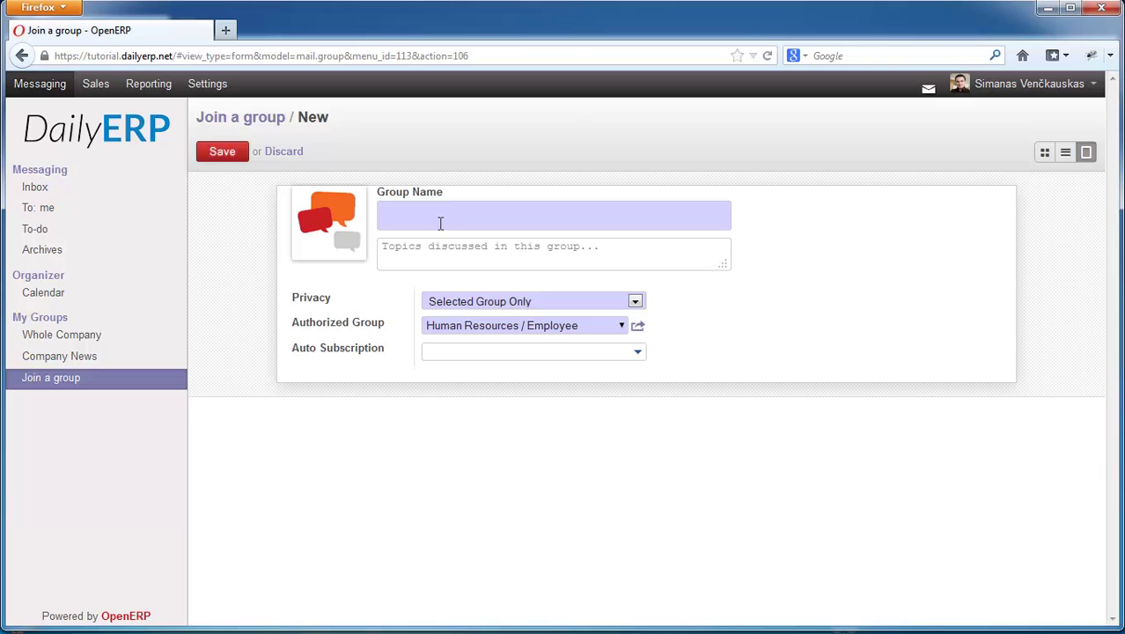
pyautogui.write('Simanas group')
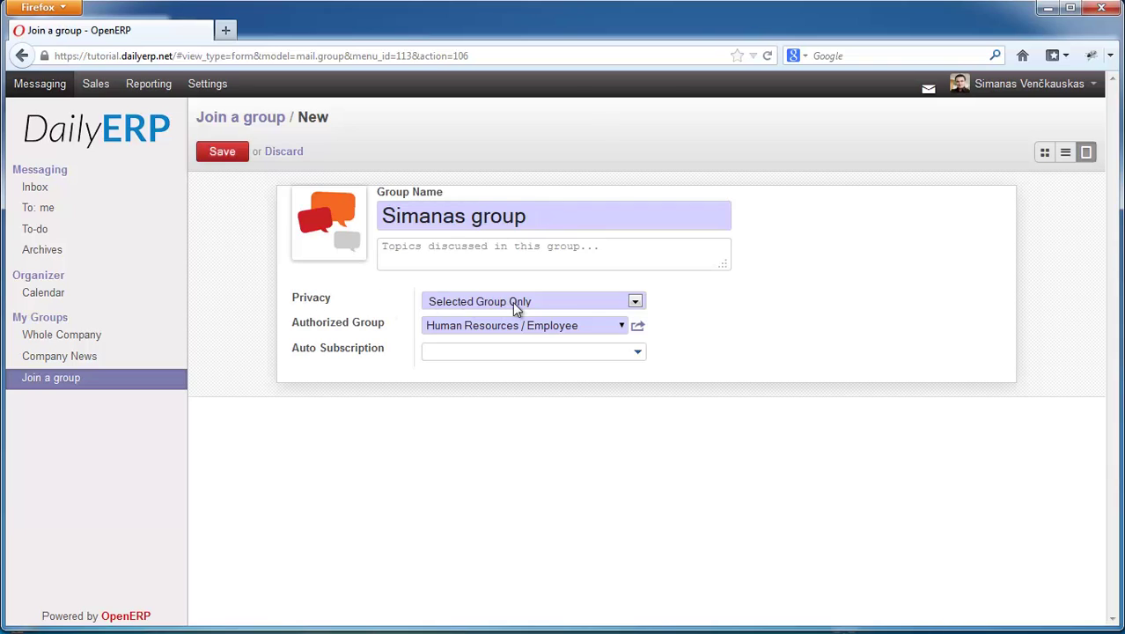
# Set the new group's privacy to Public.
pyautogui.click(545, 304)
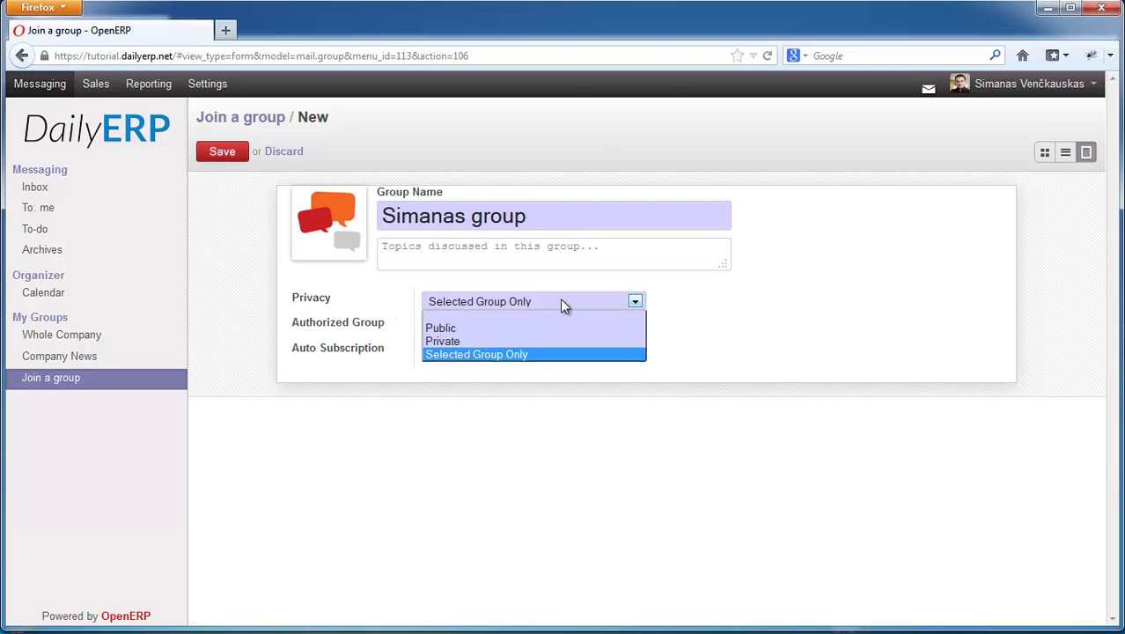
pyautogui.click(561, 302)
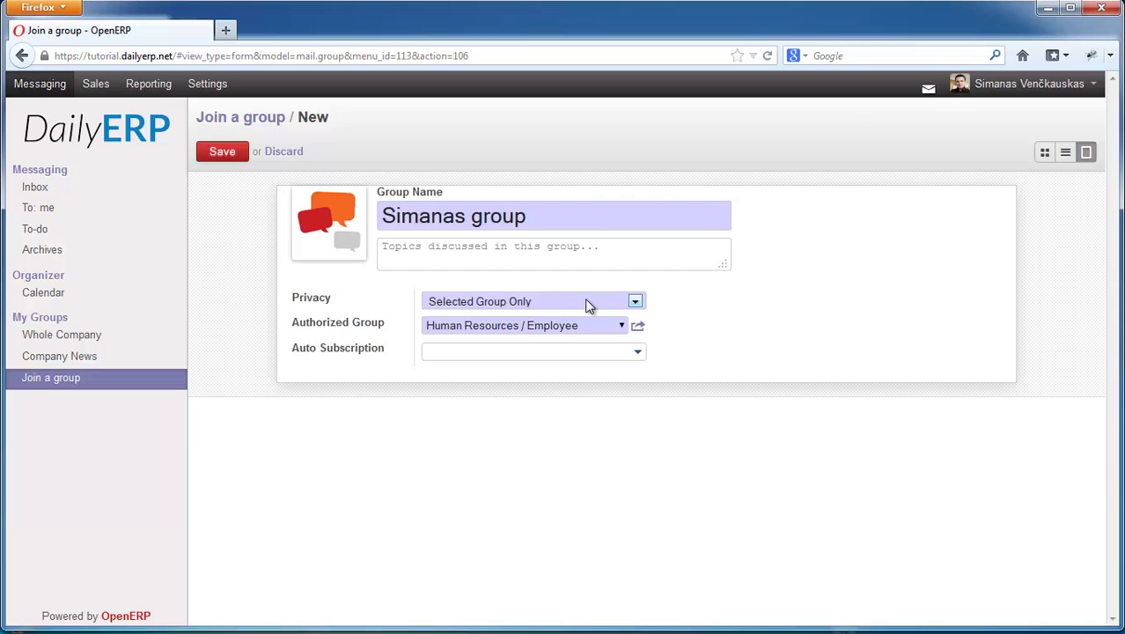
pyautogui.click(634, 299)
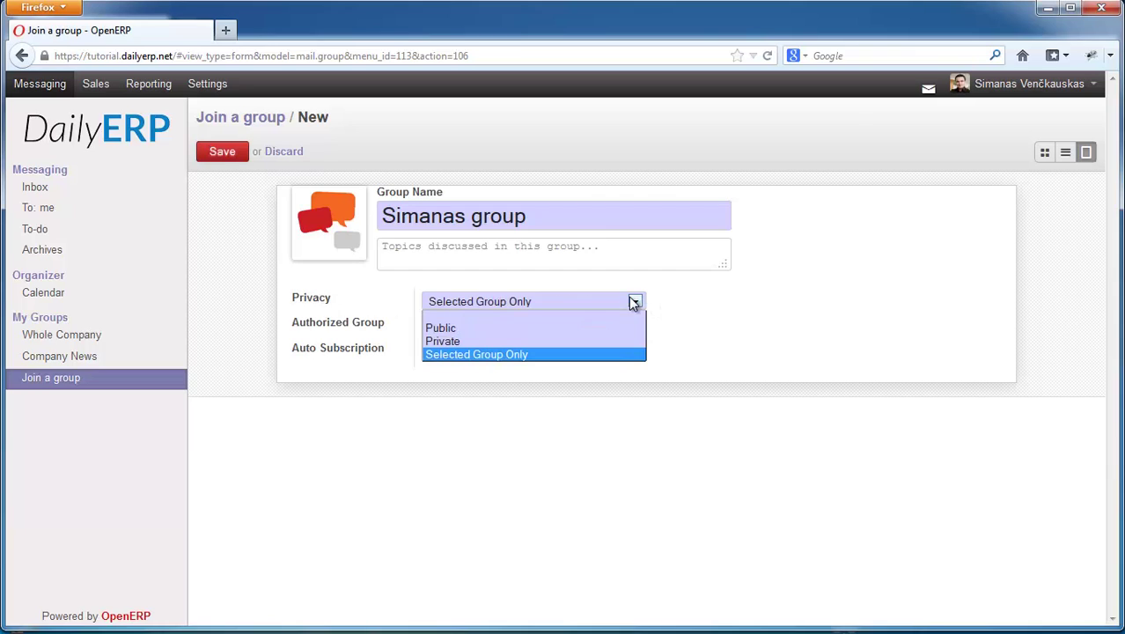
pyautogui.click(452, 327)
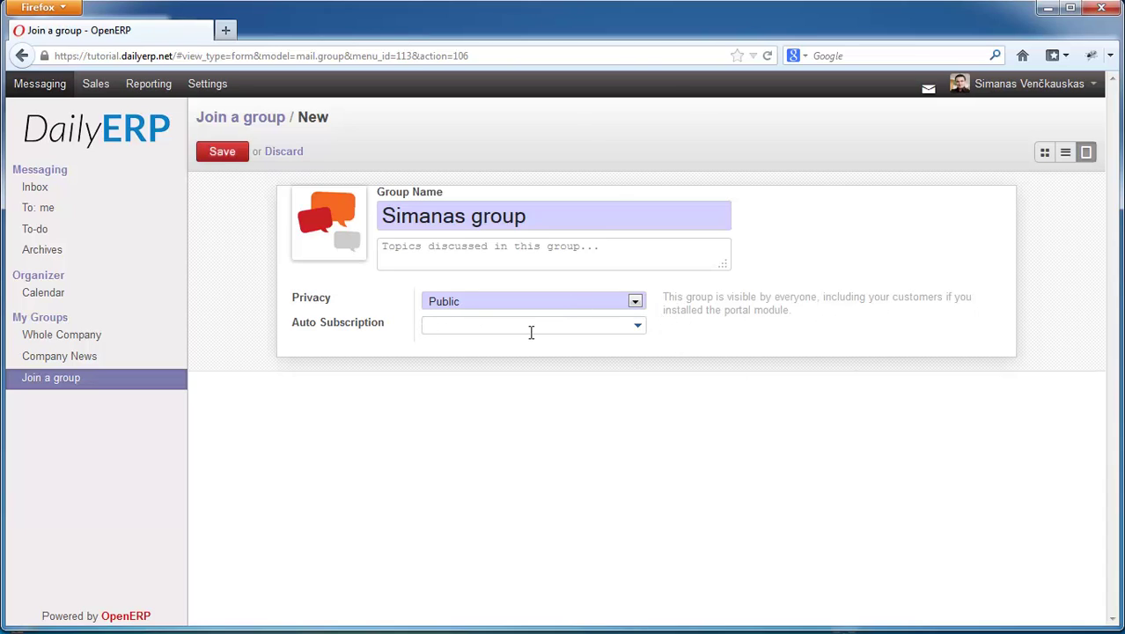
# Add Usability / Multi Companies and Human Resources / Employee to the group's auto subscription.
pyautogui.rightClick(359, 334)
pyautogui.click(640, 339)
pyautogui.click(639, 325)
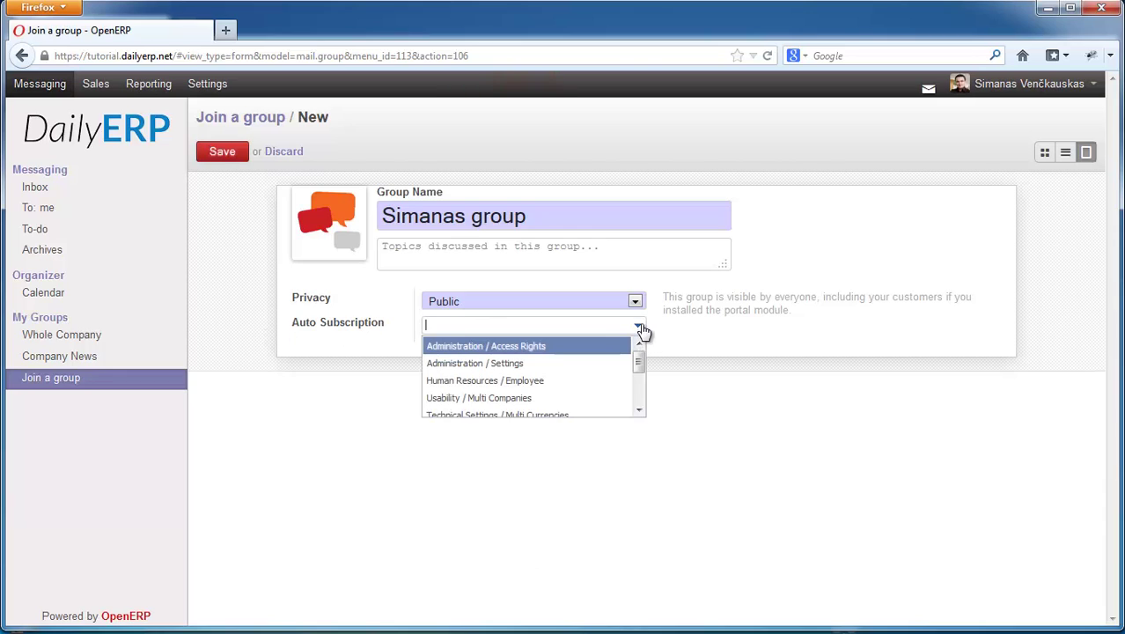
pyautogui.moveTo(640, 365); pyautogui.dragTo(640, 376)
pyautogui.click(627, 375)
pyautogui.click(636, 325)
pyautogui.click(507, 382)
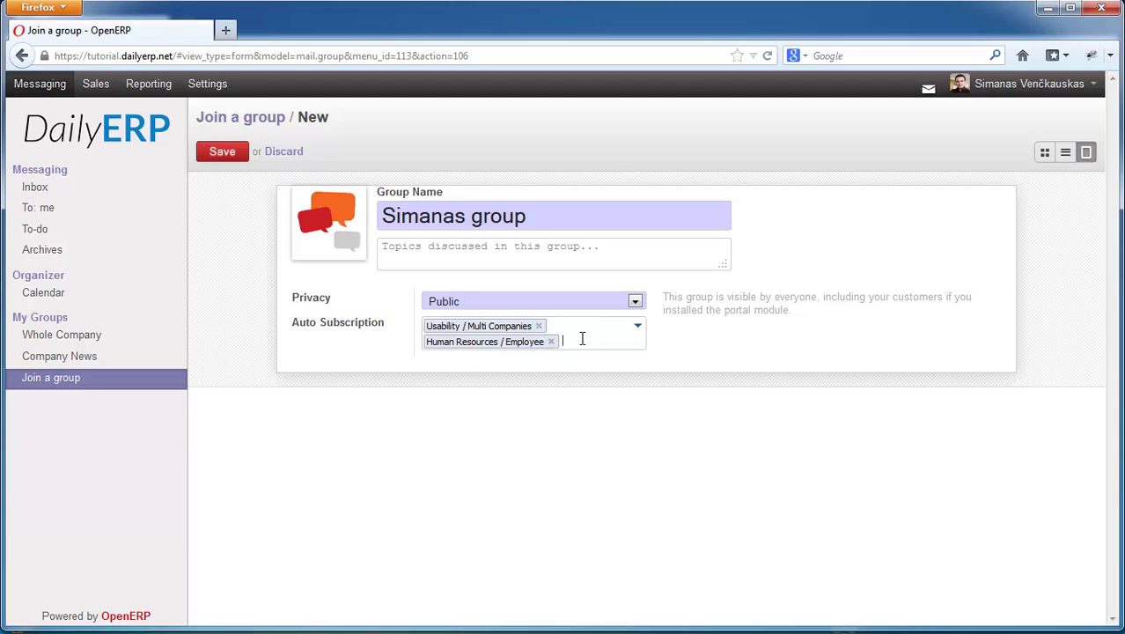
# Remove both entries from the group's auto subscription.
pyautogui.click(639, 325)
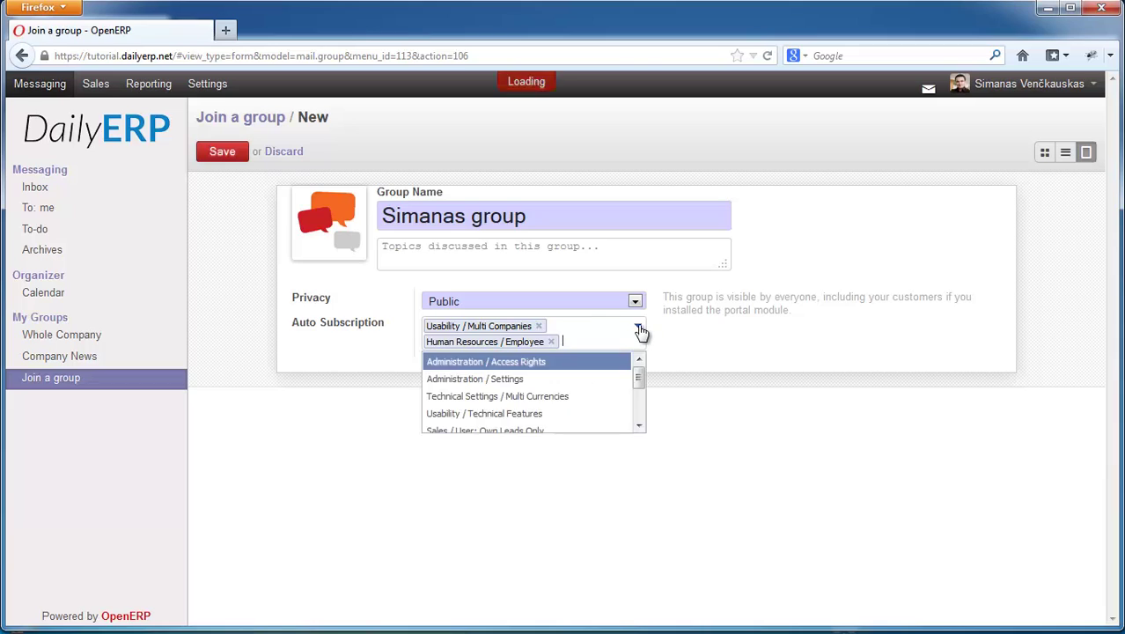
pyautogui.click(581, 342)
pyautogui.press('BackSpace')
pyautogui.press('BackSpace')
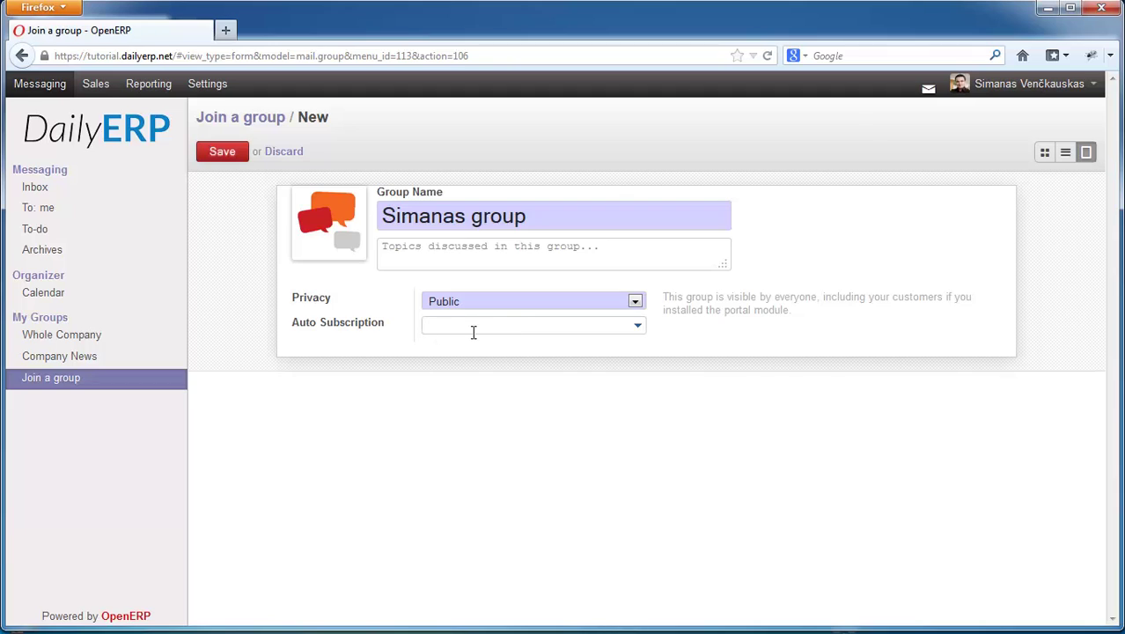
# Set the group's privacy to Private and look through the auto subscription choices without picking any.
pyautogui.click(485, 301)
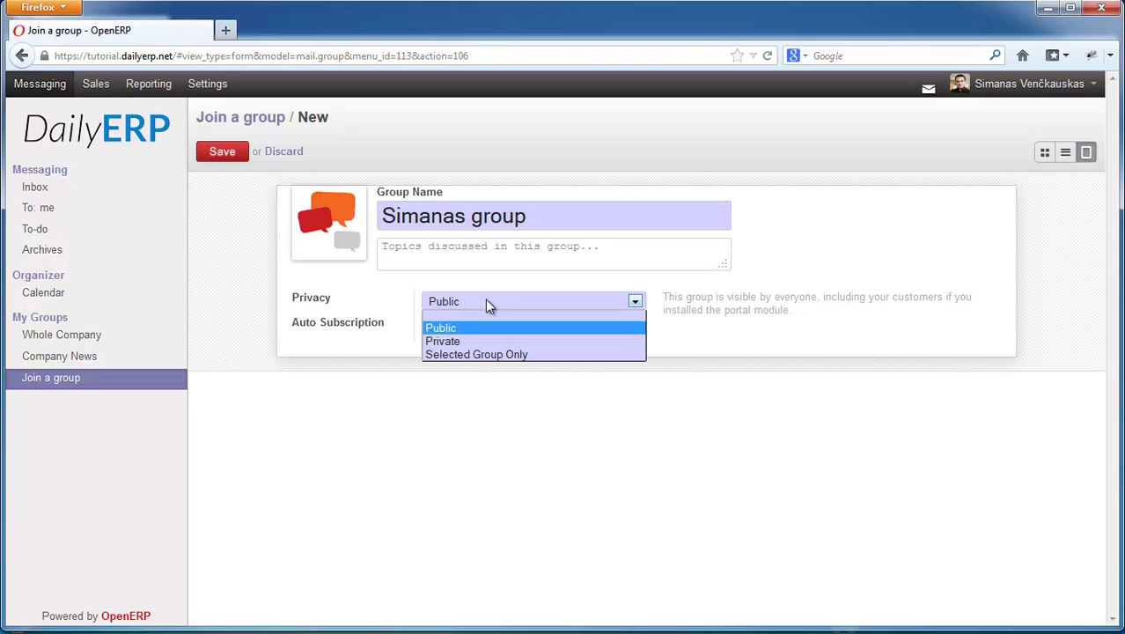
pyautogui.click(445, 342)
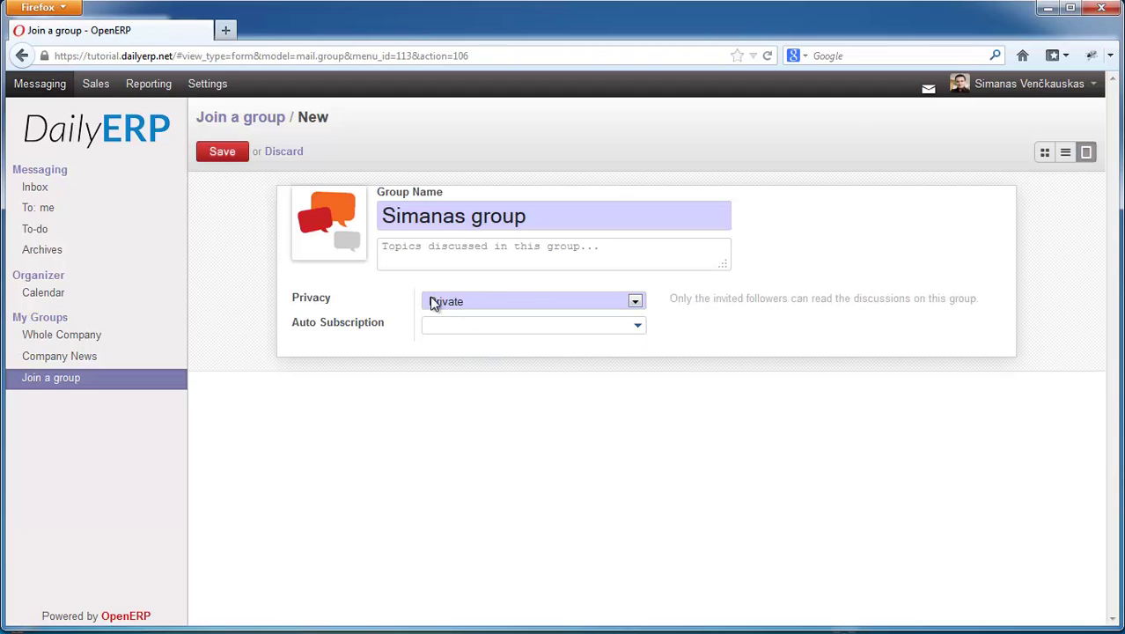
pyautogui.click(642, 329)
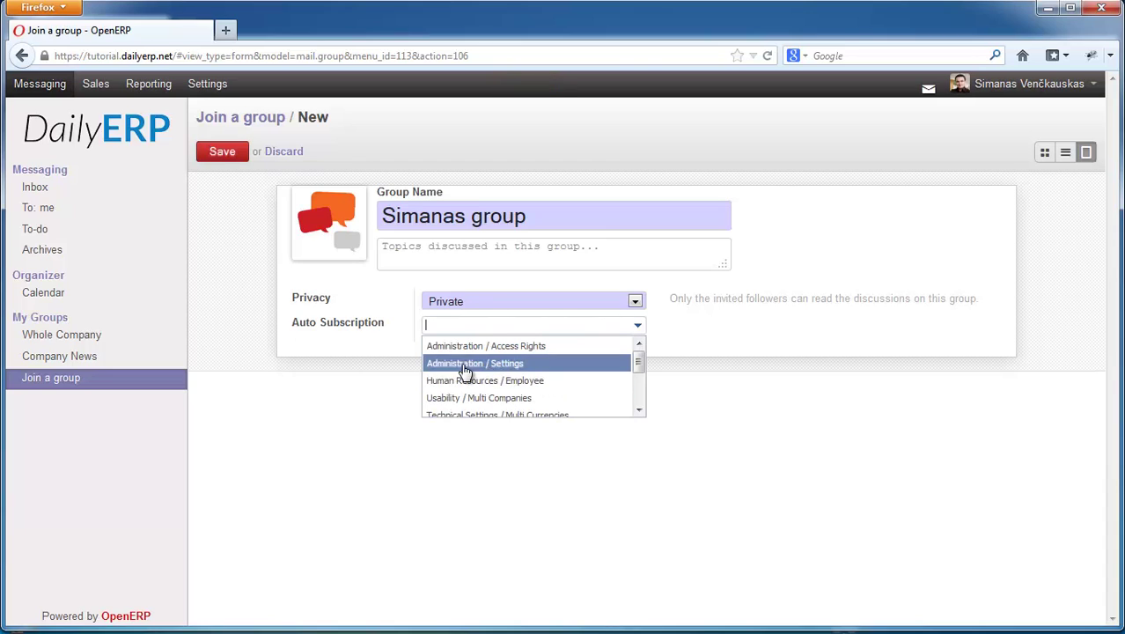
pyautogui.click(637, 330)
pyautogui.click(637, 332)
pyautogui.click(637, 331)
pyautogui.click(637, 331)
pyautogui.click(655, 327)
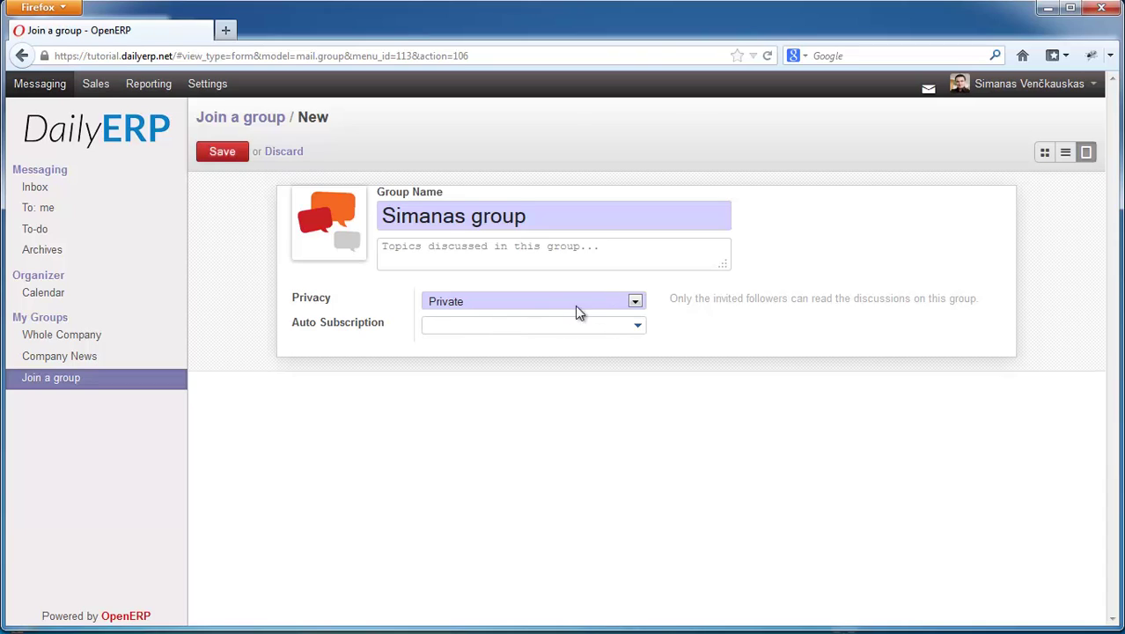
# Set the group's privacy to Selected Group Only.
pyautogui.click(629, 303)
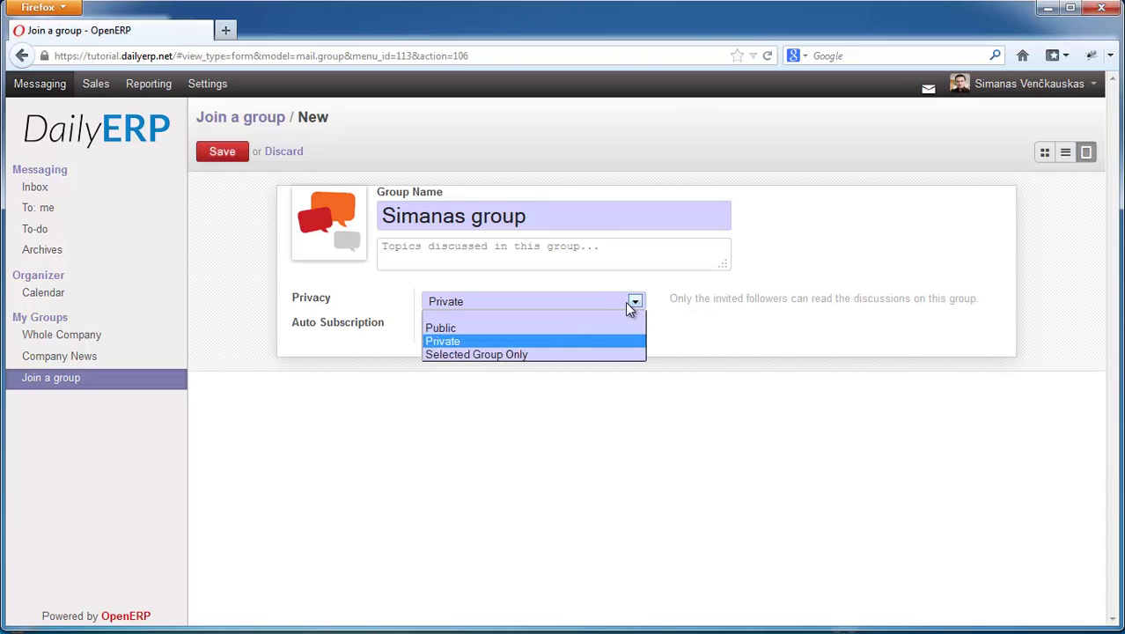
pyautogui.click(467, 354)
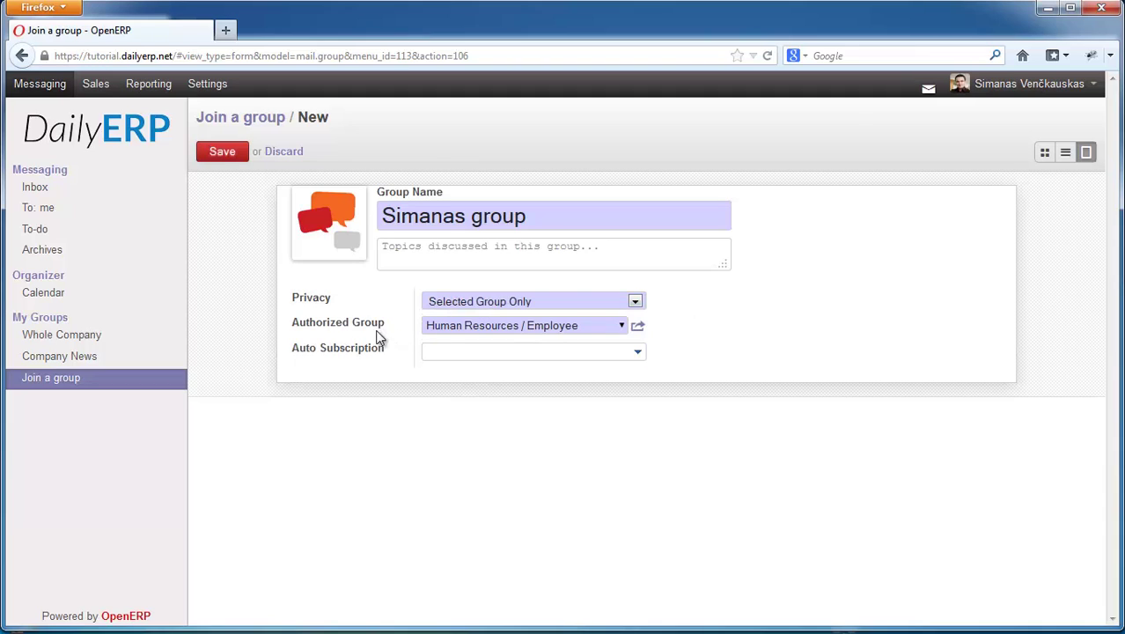
# Examine the authorized group and auto subscription choices offered for the new group.
pyautogui.click(622, 328)
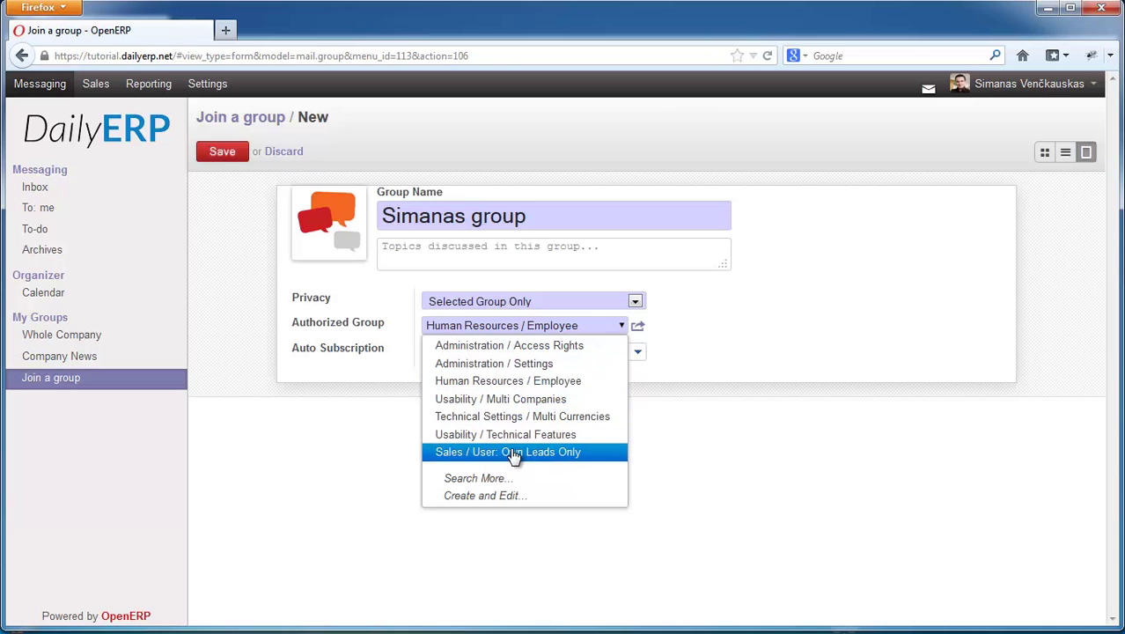
pyautogui.click(624, 328)
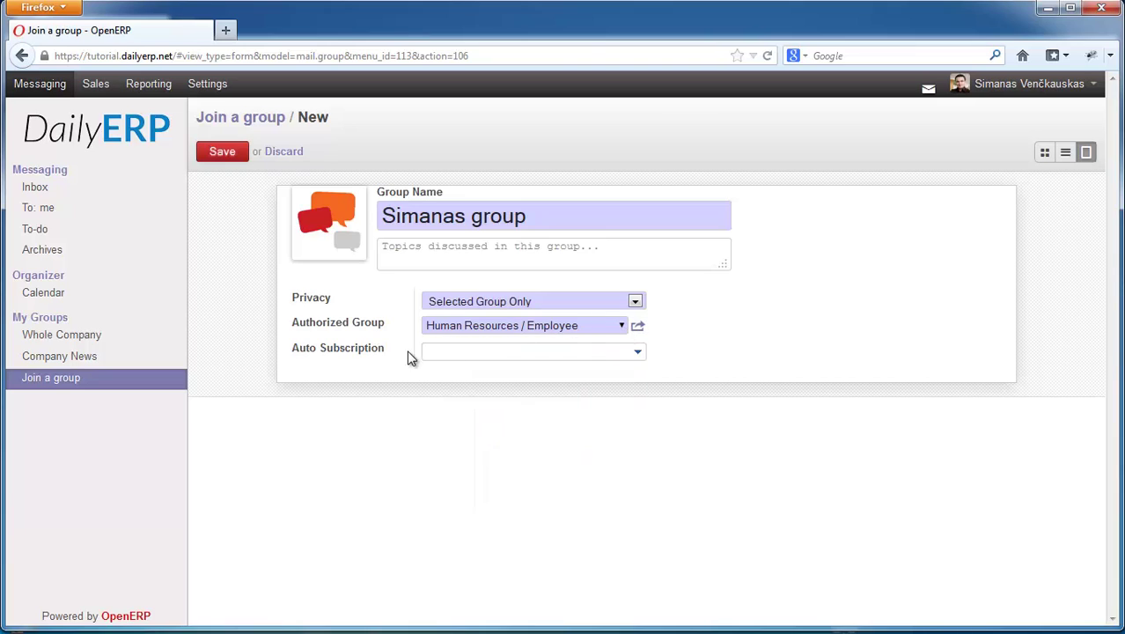
pyautogui.click(639, 353)
pyautogui.click(347, 356)
pyautogui.moveTo(601, 328); pyautogui.dragTo(533, 323)
pyautogui.click(581, 325)
pyautogui.rightClick(580, 324)
pyautogui.press('Escape')
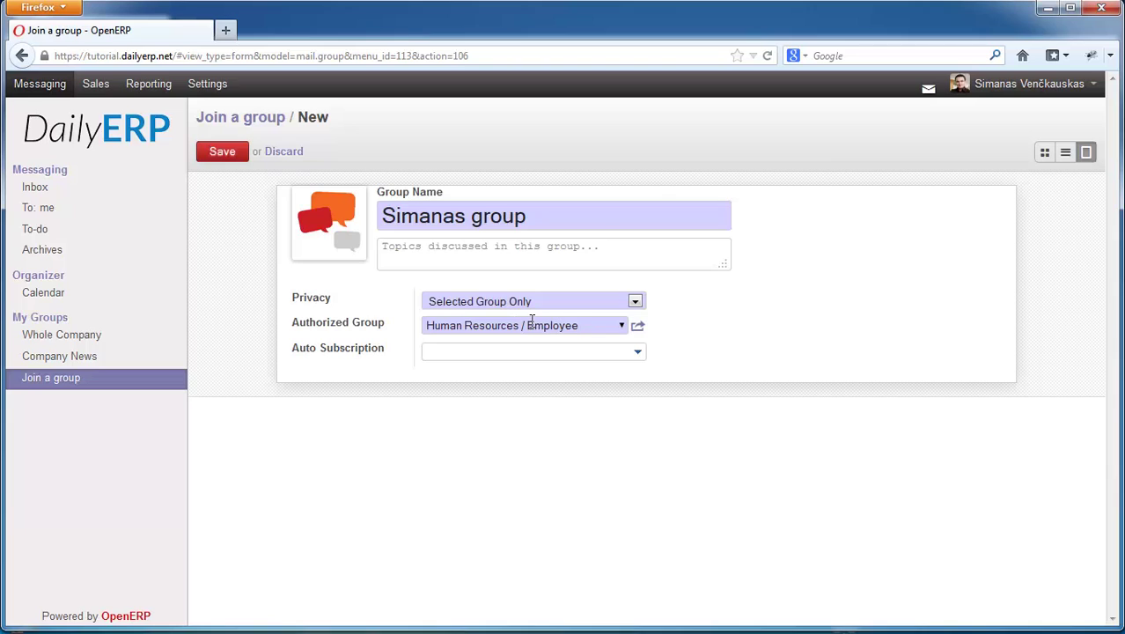
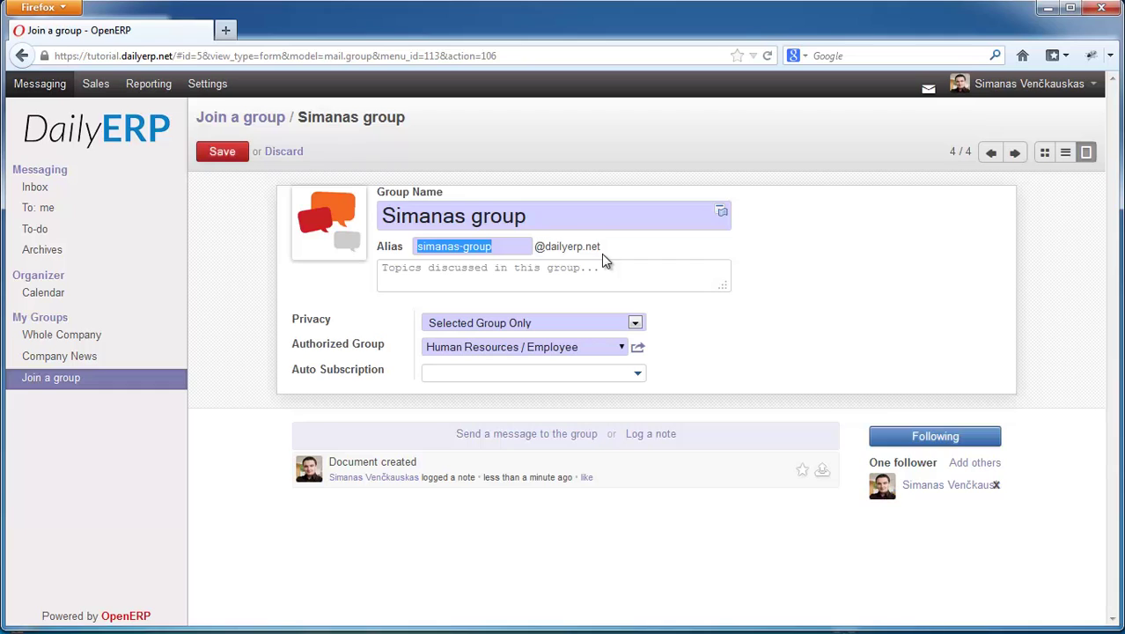
# Inspect the new group's e-mail alias and save the group record.
pyautogui.click(503, 247)
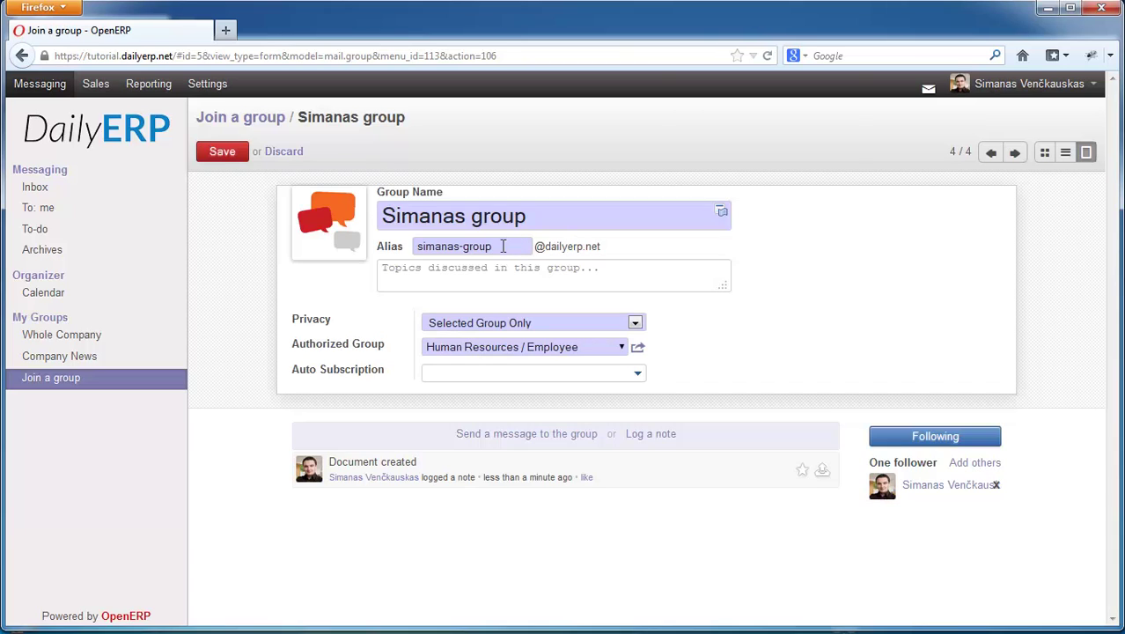
pyautogui.moveTo(418, 247); pyautogui.dragTo(526, 248)
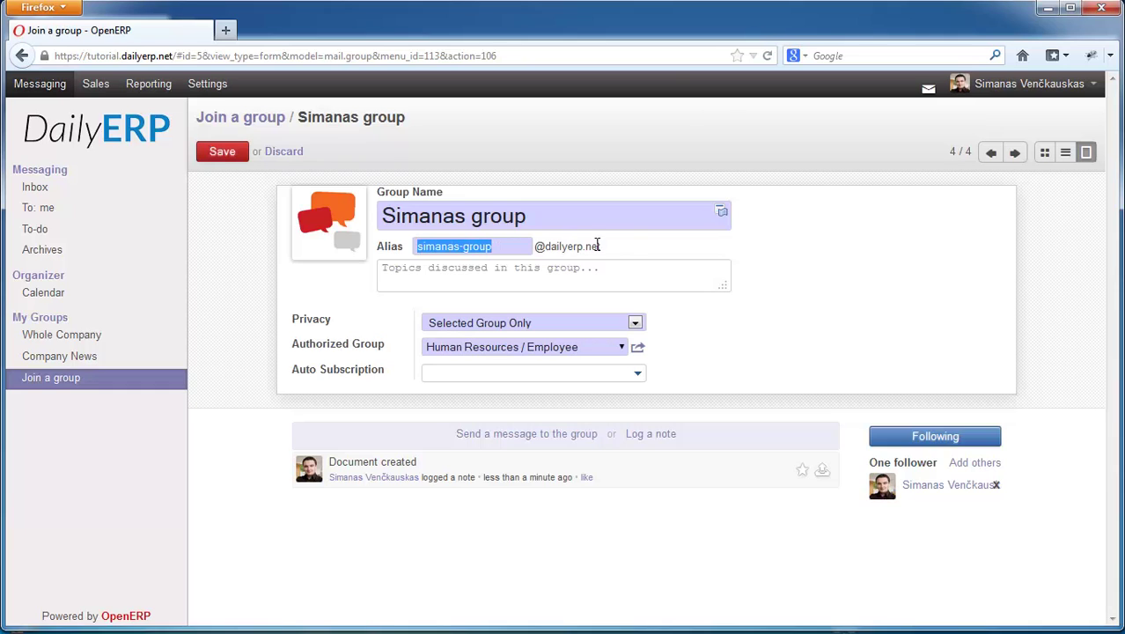
pyautogui.click(441, 248)
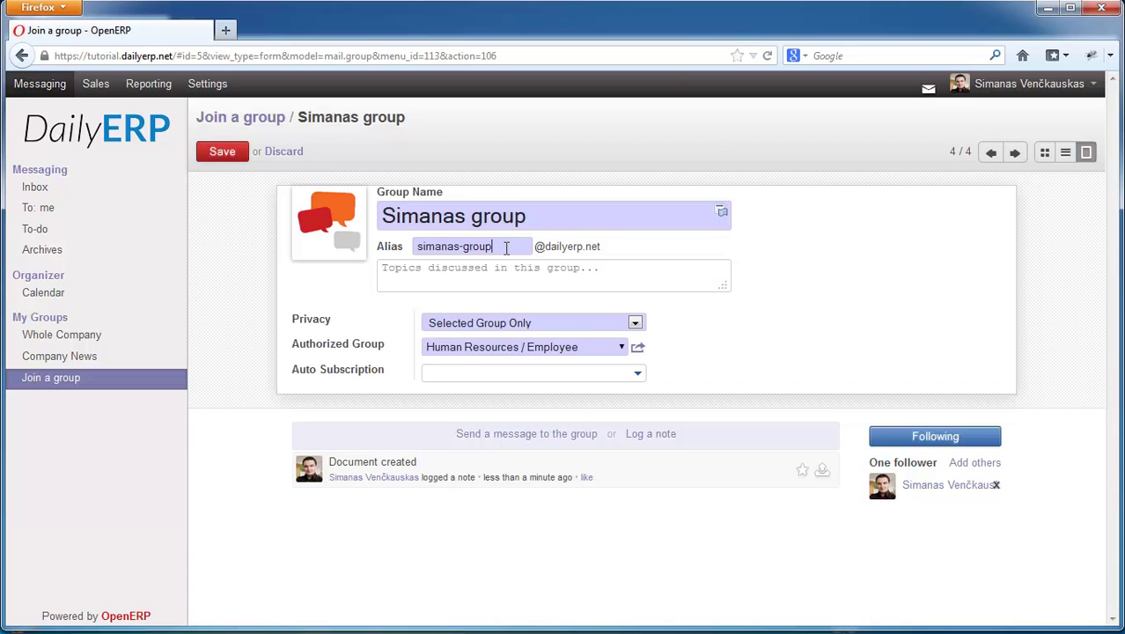
pyautogui.click(497, 241)
pyautogui.tripleClick(412, 250)
pyautogui.click(446, 249)
pyautogui.hotkey('ctrl', 'a')
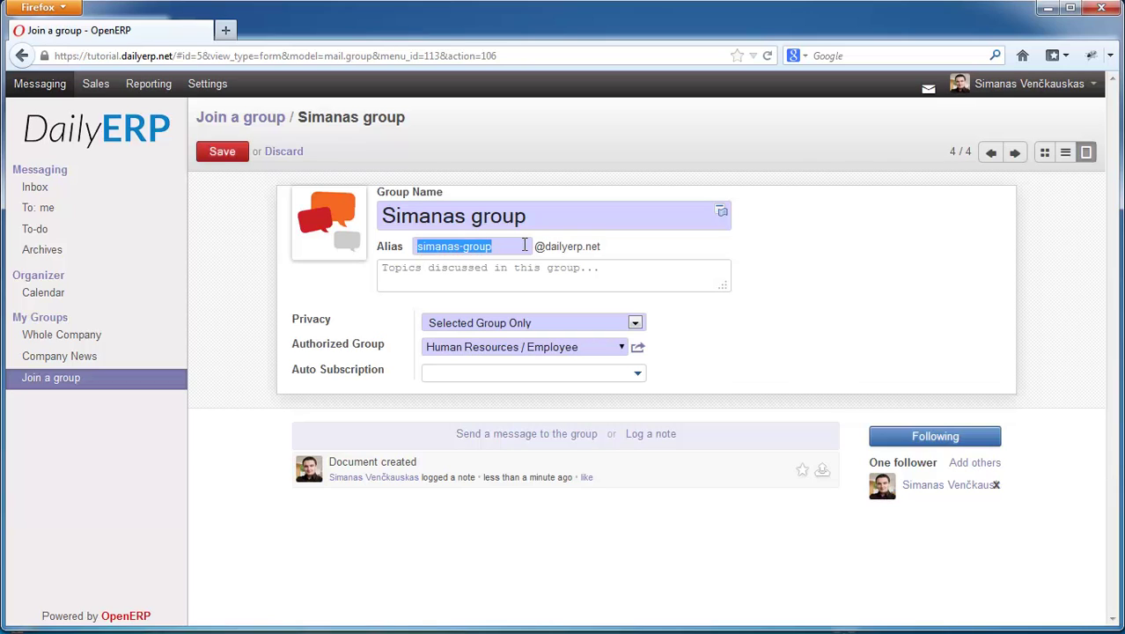
pyautogui.click(217, 157)
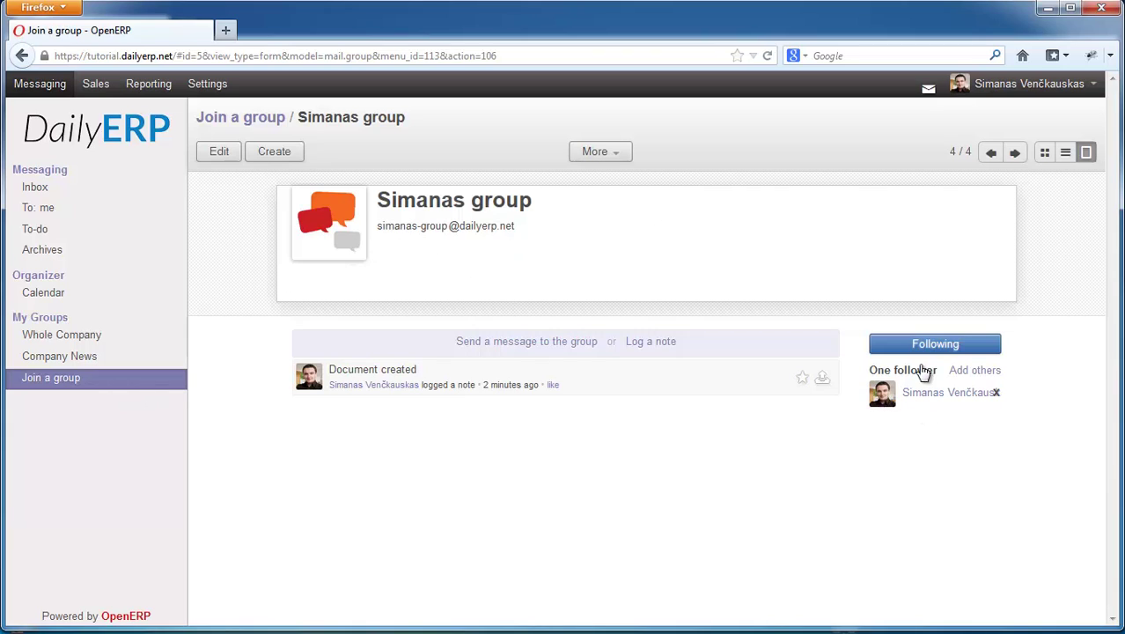
# Return to the groups overview, reload the page, and check the new group's entry under My Groups.
pyautogui.click(1046, 154)
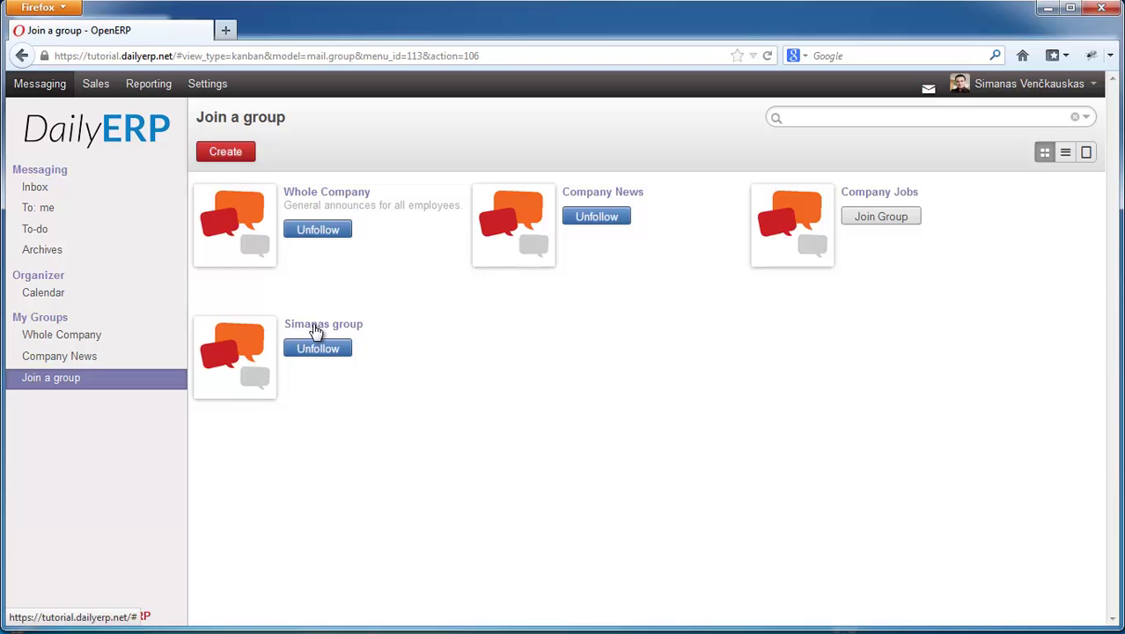
pyautogui.press('F5')
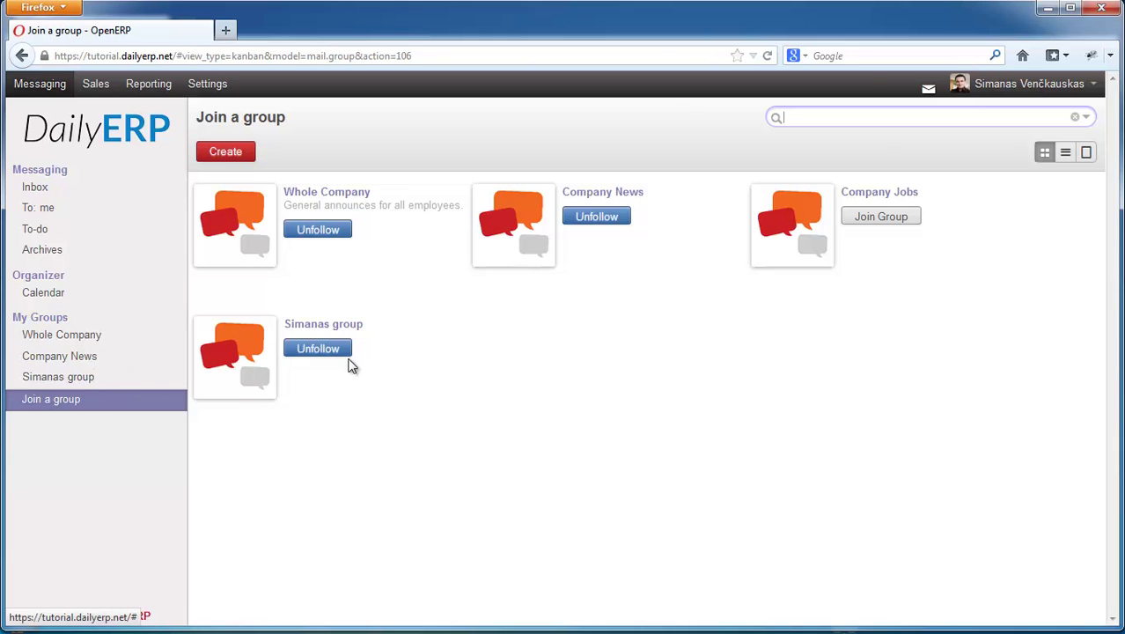
pyautogui.click(74, 376)
pyautogui.click(35, 399)
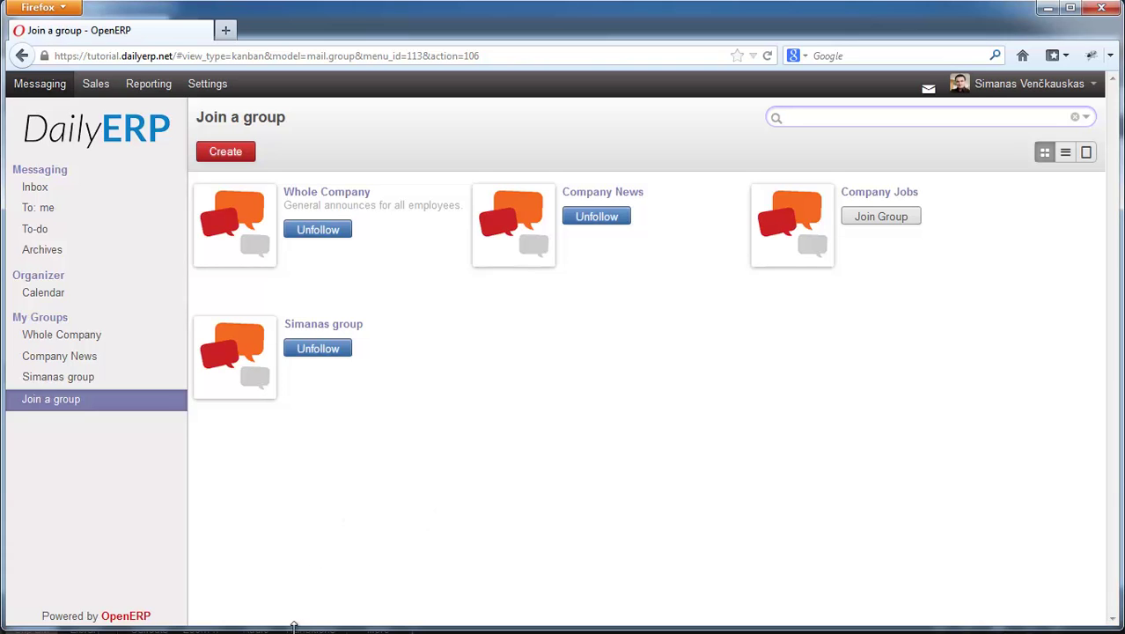
# Switch to the second user's Chrome session, join the newly created group and open its discussion page.
pyautogui.click(484, 628)
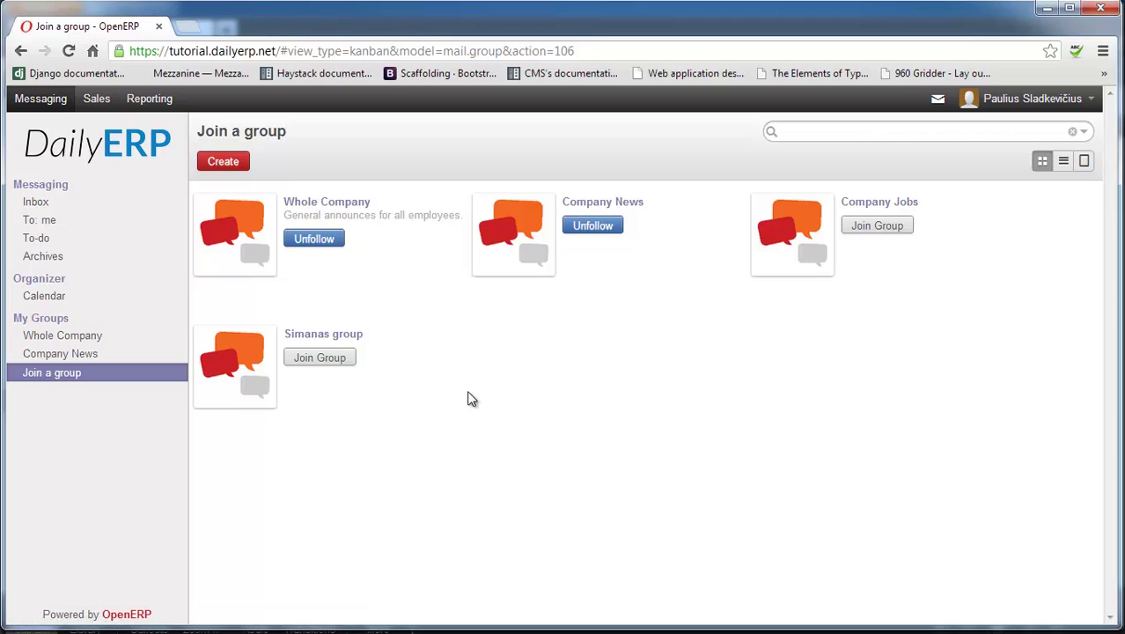
pyautogui.click(320, 361)
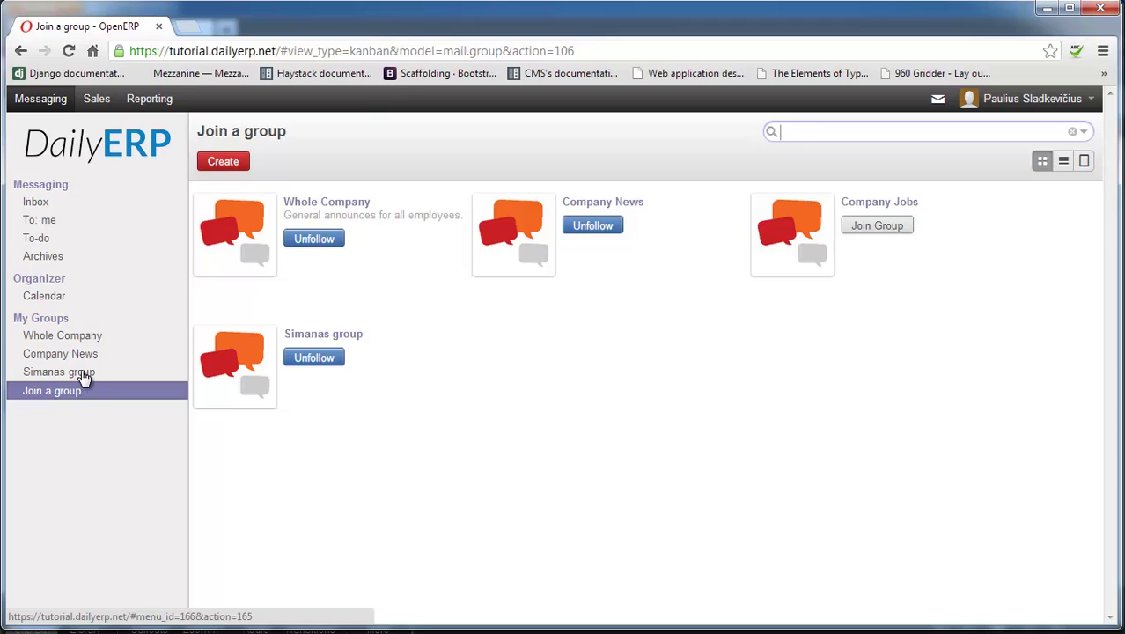
pyautogui.click(71, 378)
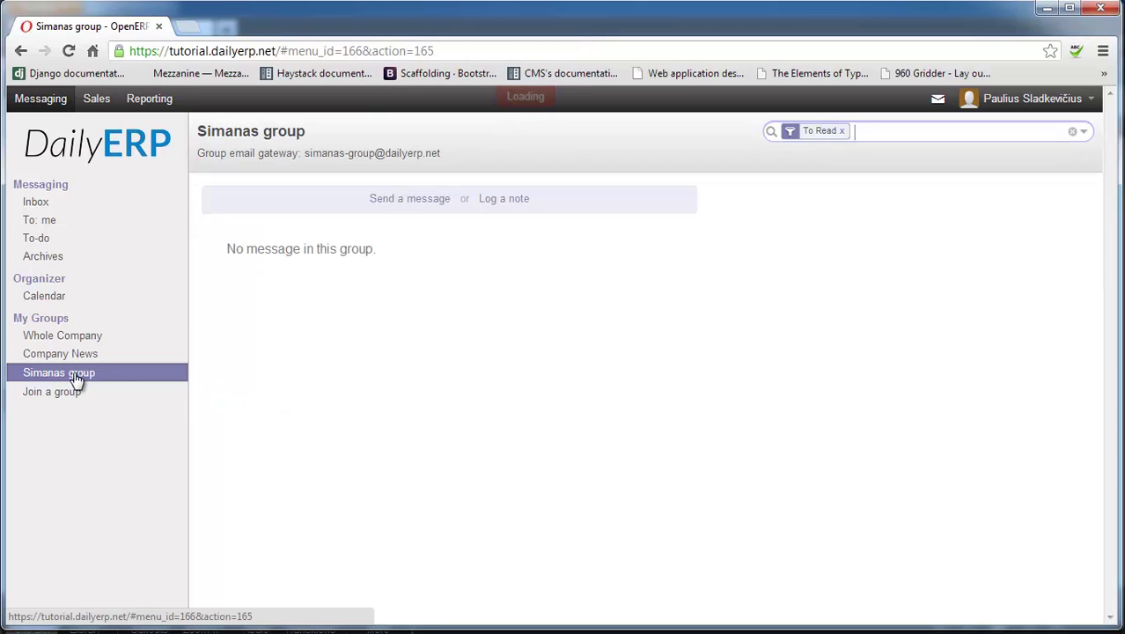
# Send the group's followers a message greeting the group creator by first name and ending with "It is a great group!".
pyautogui.click(402, 206)
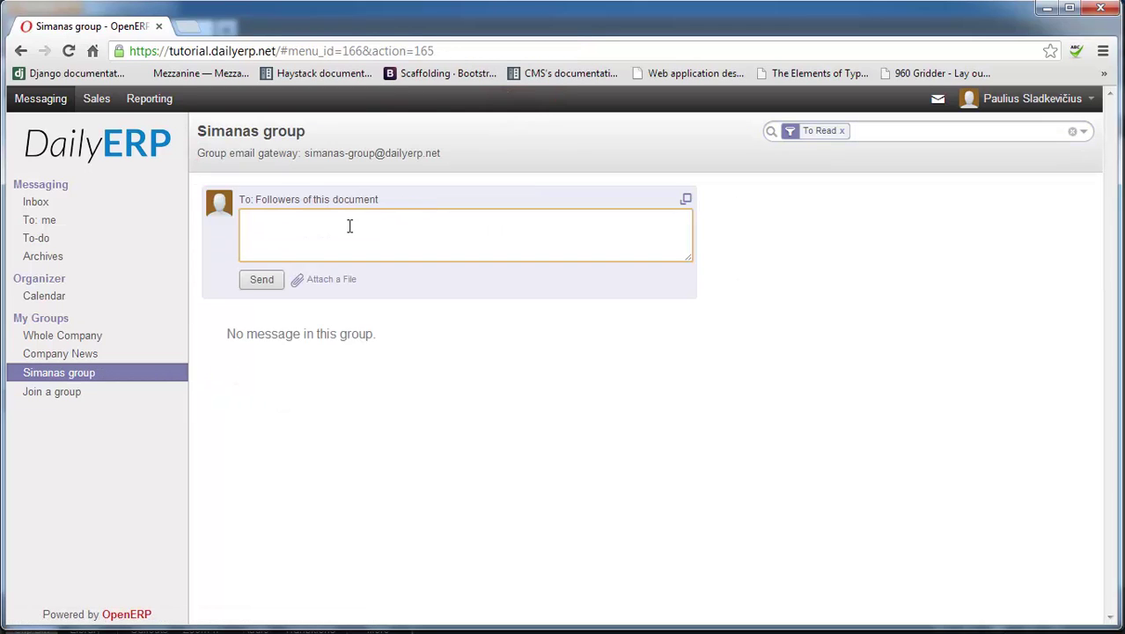
pyautogui.write('Hello Simanas! It is a great group!')
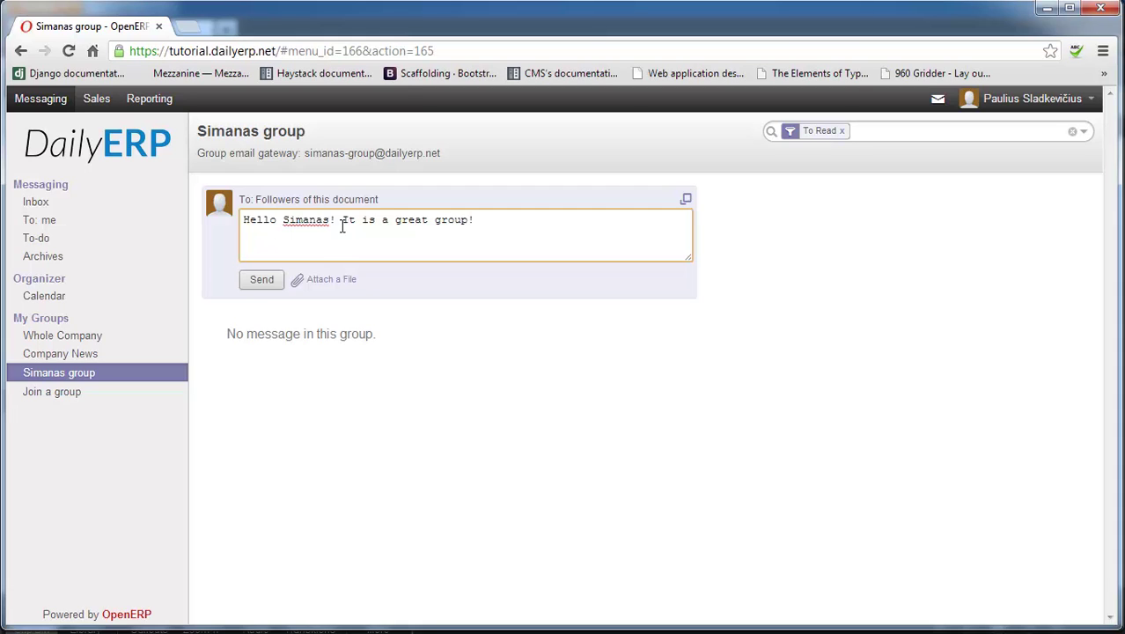
pyautogui.click(265, 280)
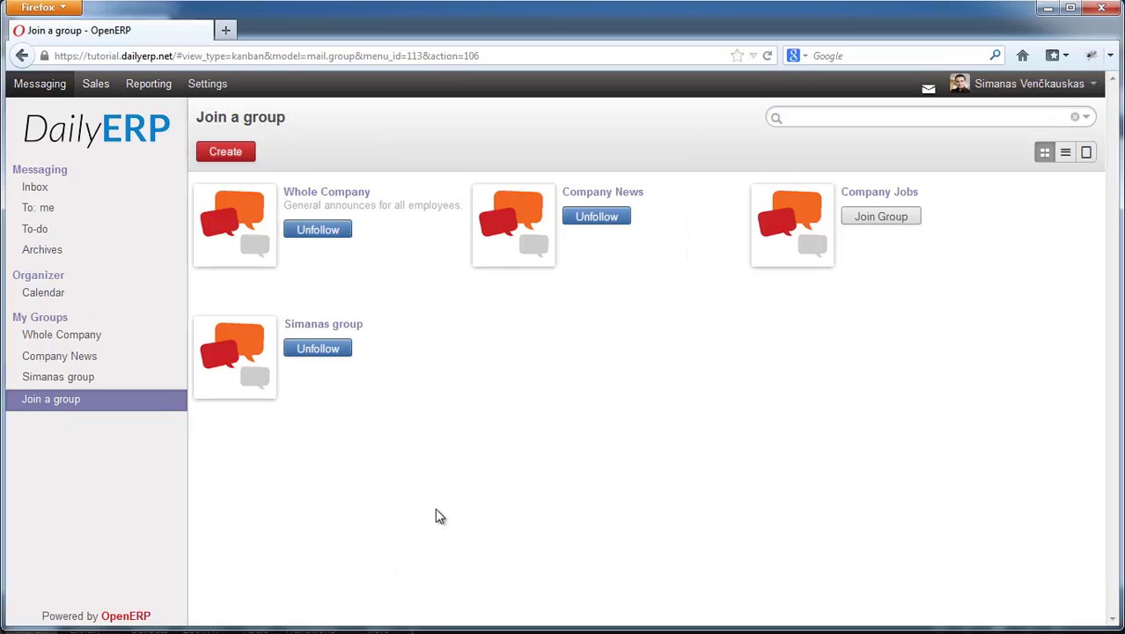
# Switch to the group creator's Firefox session, reload the page, and open the new group's discussion to read the message.
pyautogui.press('F5')
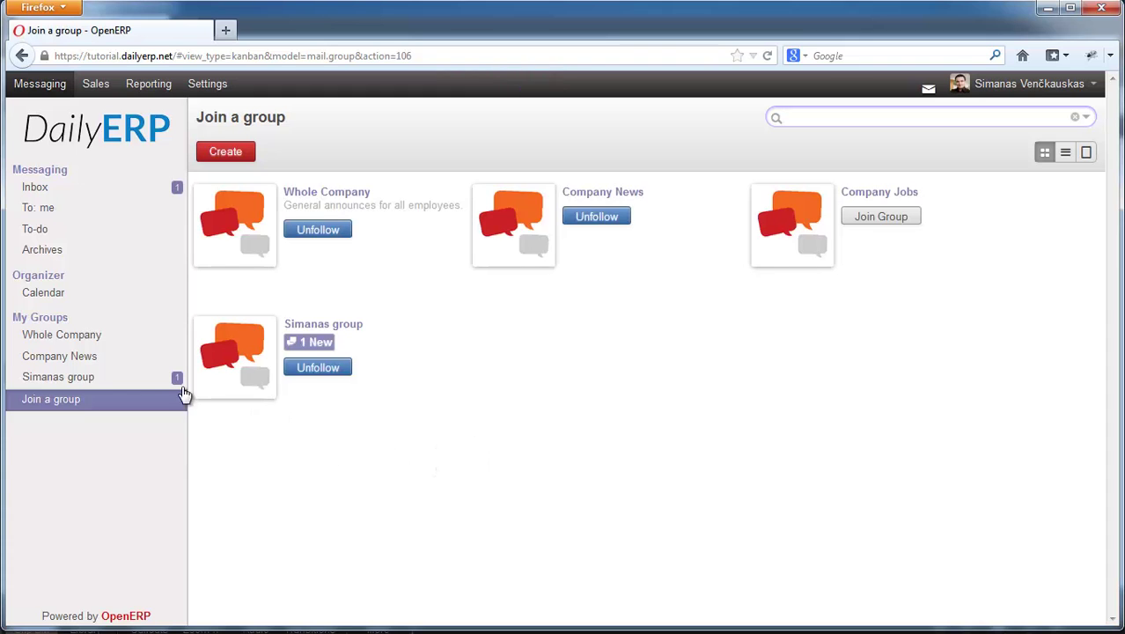
pyautogui.click(87, 378)
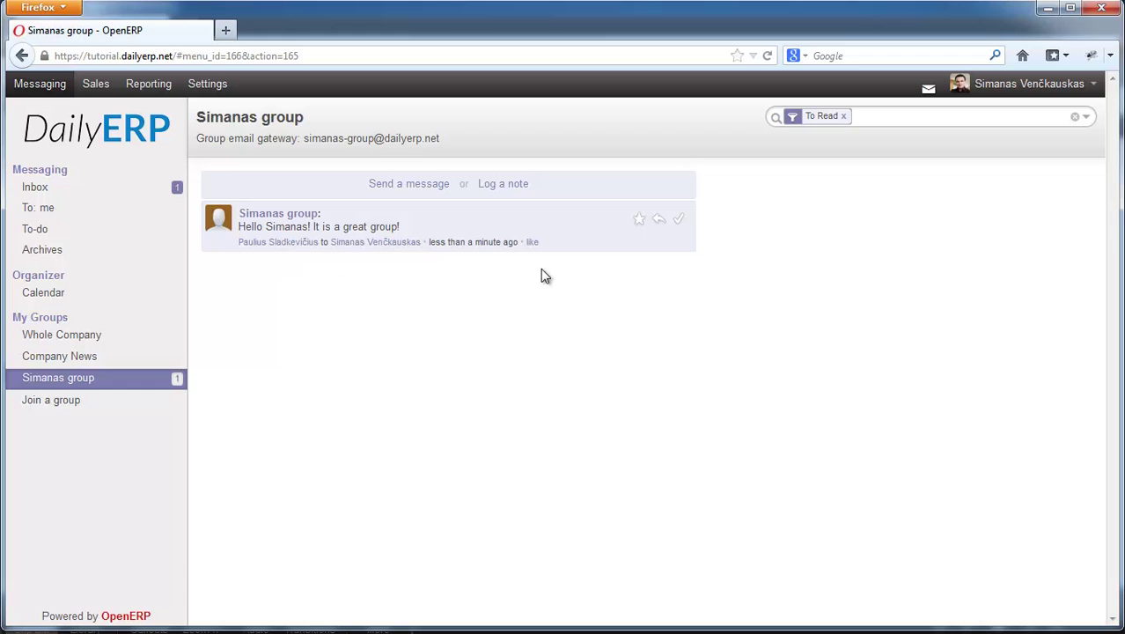
# Create a sales lead with the subject "Tutorial lead" and save it.
pyautogui.click(104, 91)
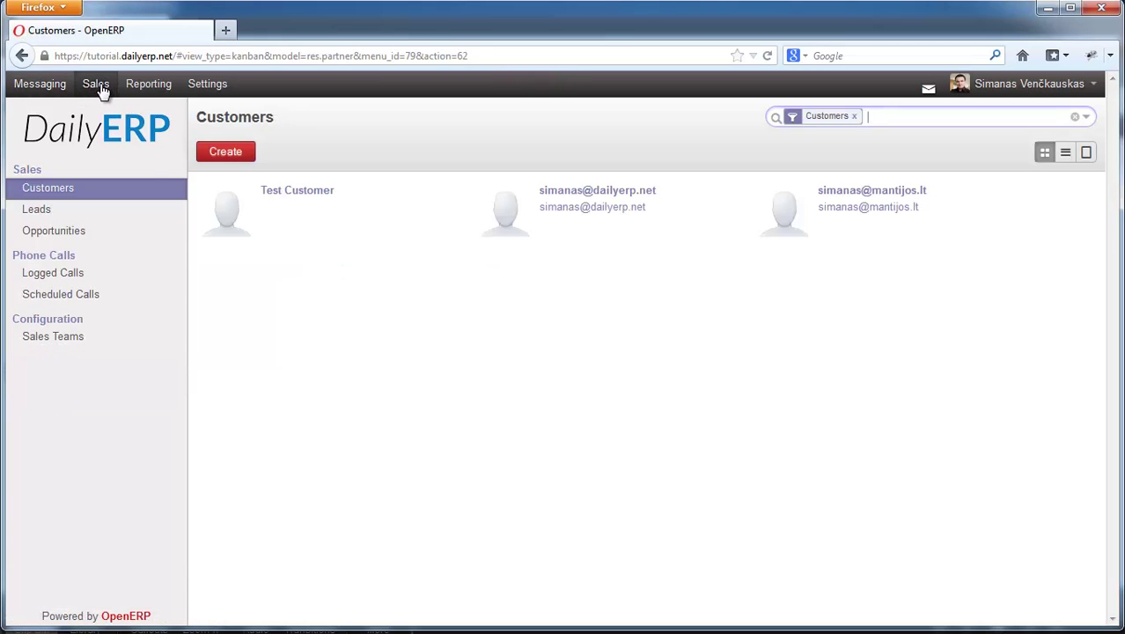
pyautogui.click(32, 216)
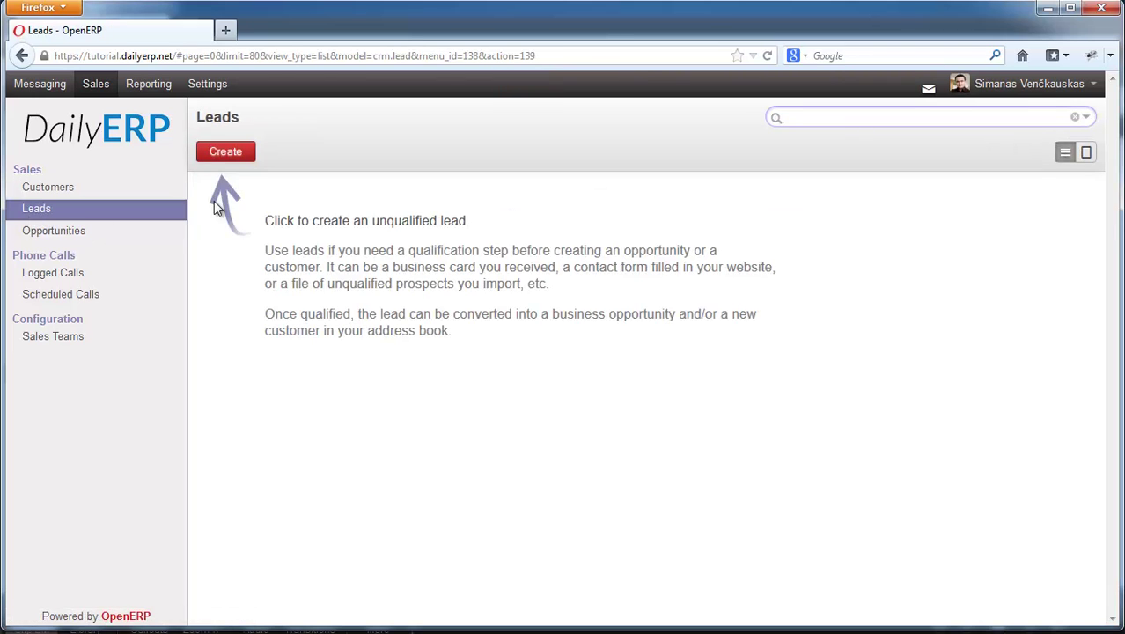
pyautogui.click(232, 155)
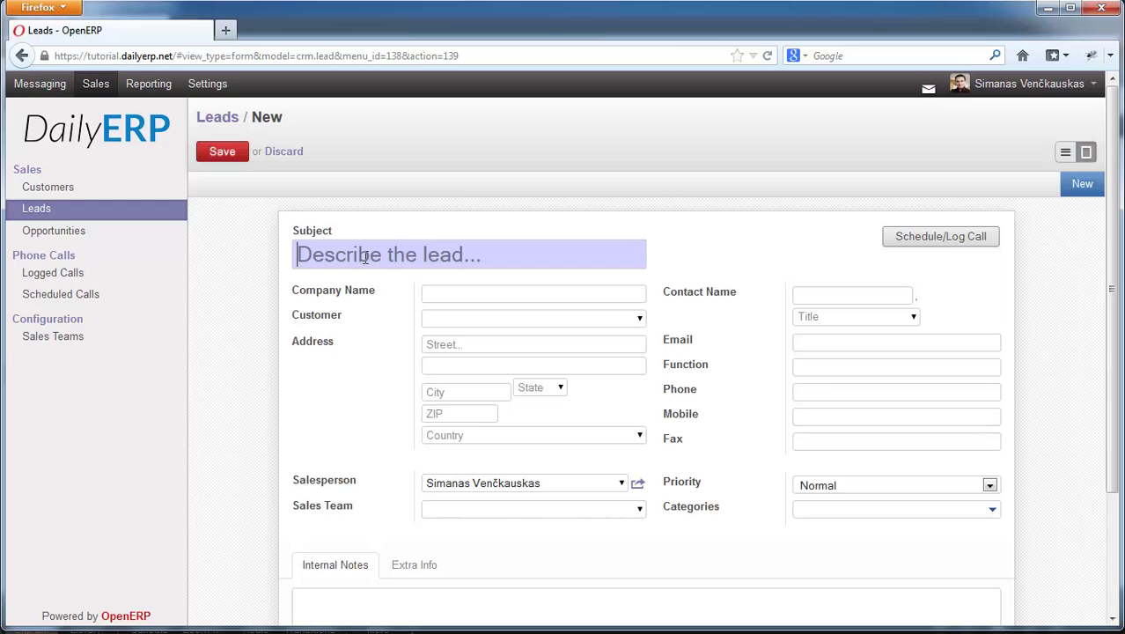
pyautogui.write('Tuto')
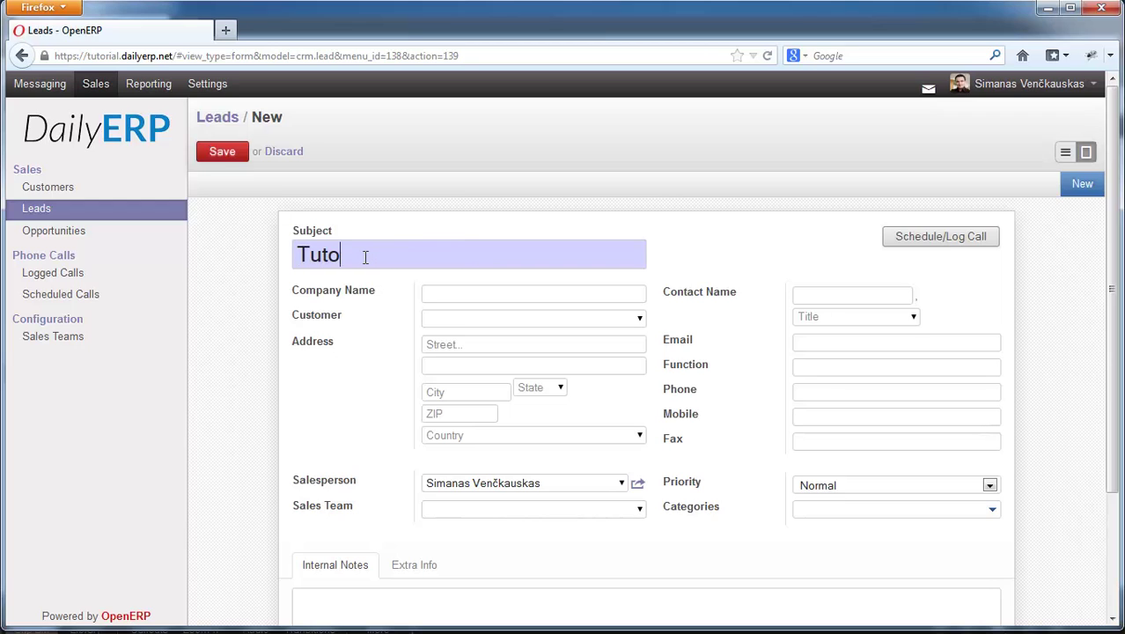
pyautogui.write('rial lead')
pyautogui.click(229, 155)
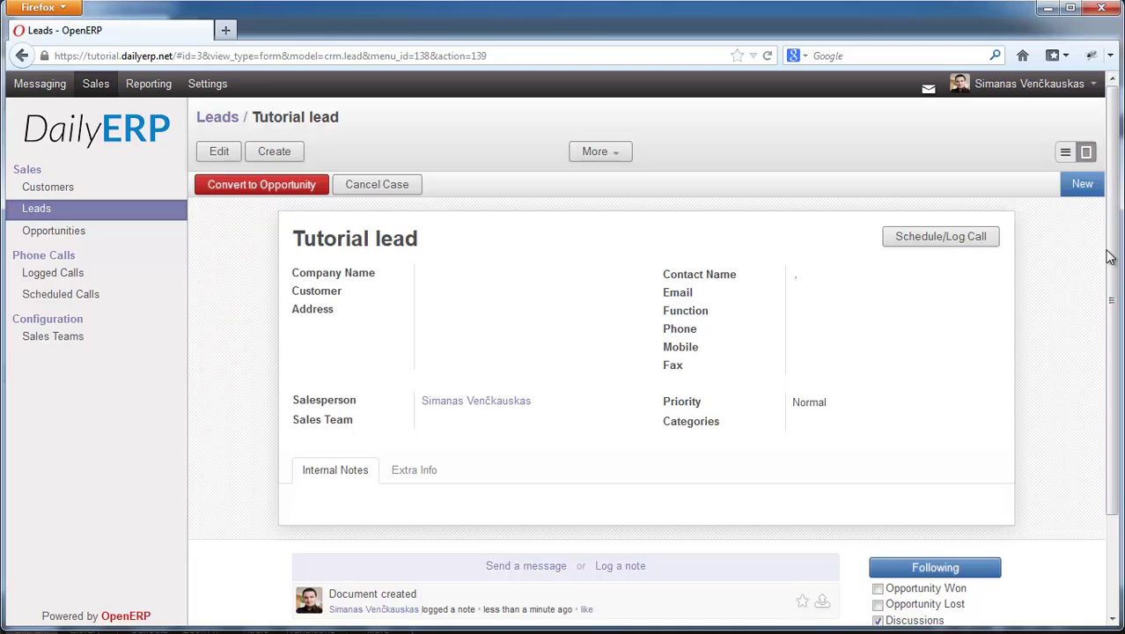
# Examine the saved lead's discussion area, its follower list and the notification subtypes offered for following it.
pyautogui.moveTo(1113, 252); pyautogui.dragTo(1113, 405)
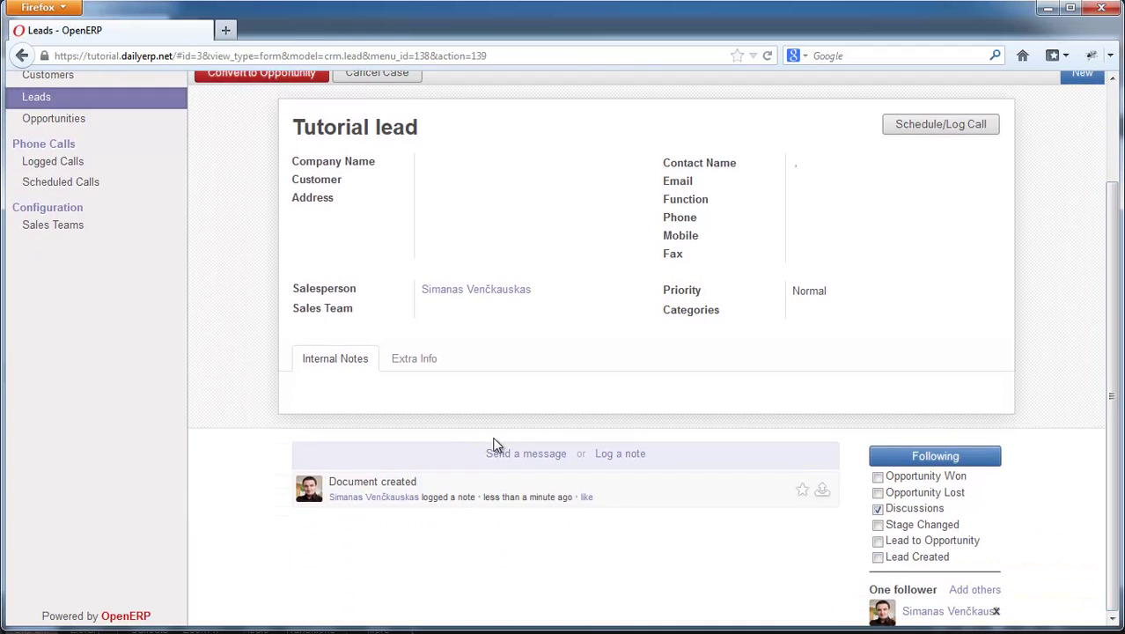
pyautogui.scroll(3, 1107, 443)
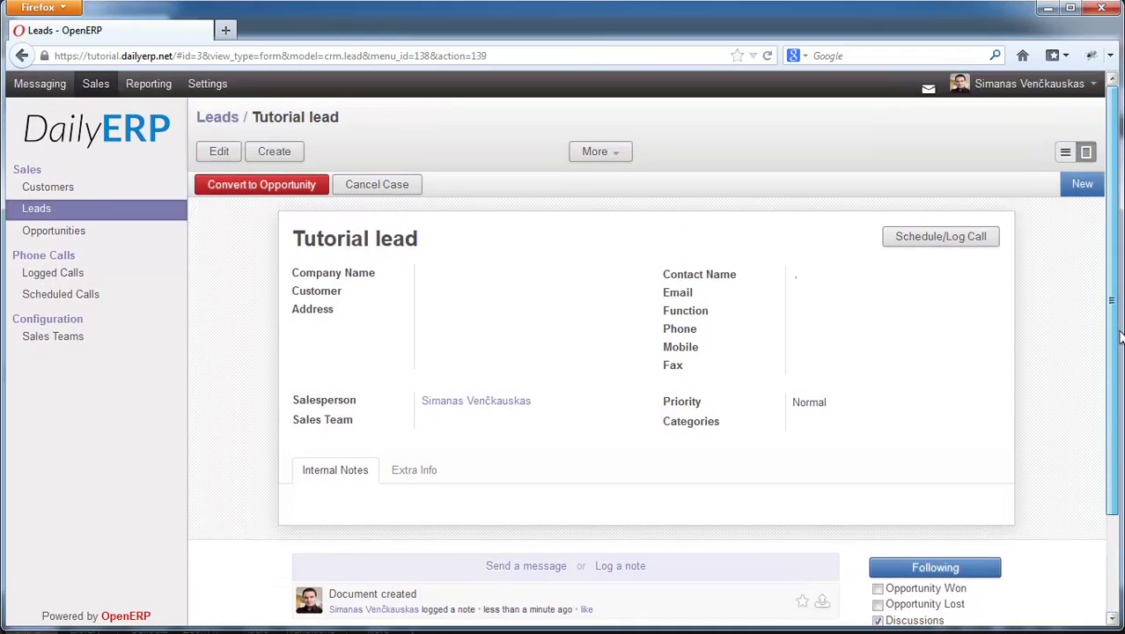
pyautogui.scroll(-3, 724, 463)
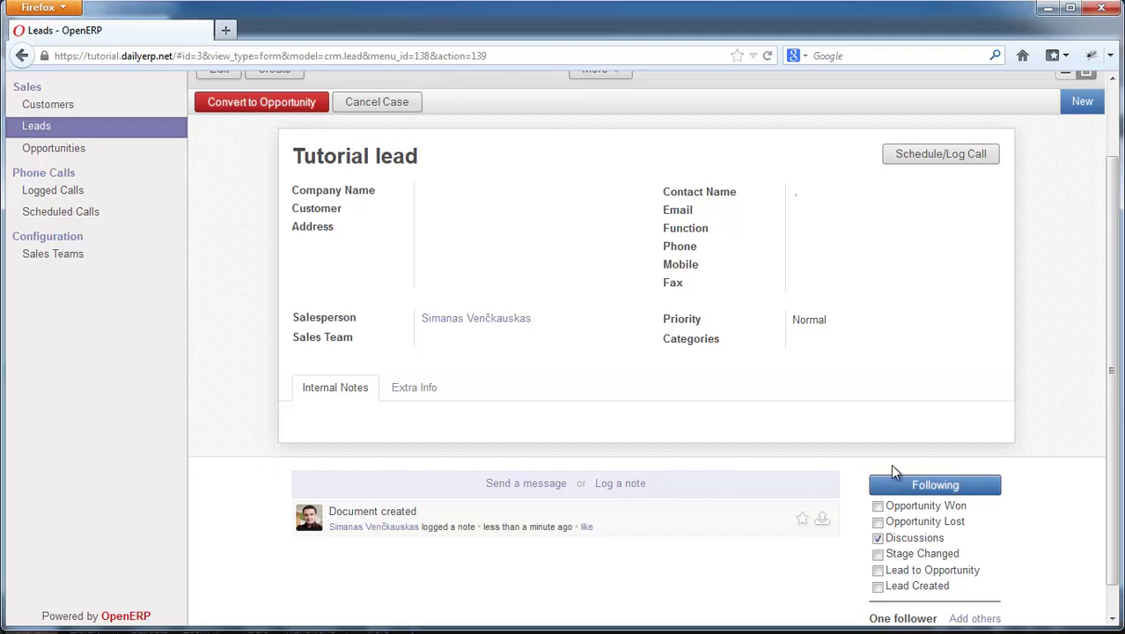
pyautogui.scroll(-1, 1115, 398)
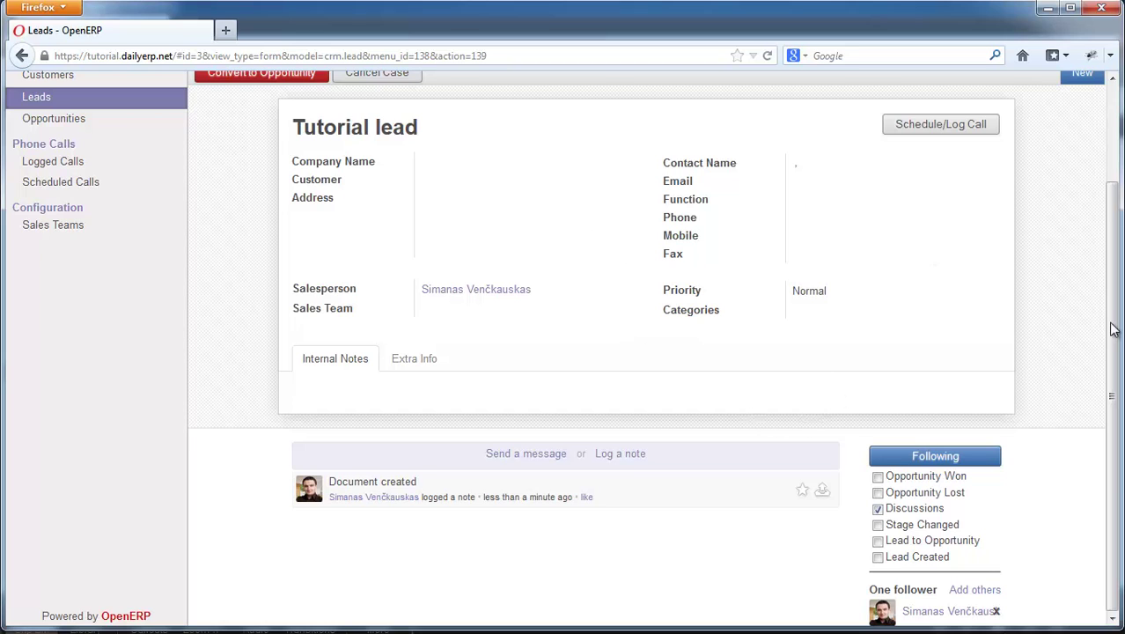
pyautogui.moveTo(1113, 331); pyautogui.dragTo(1109, 169)
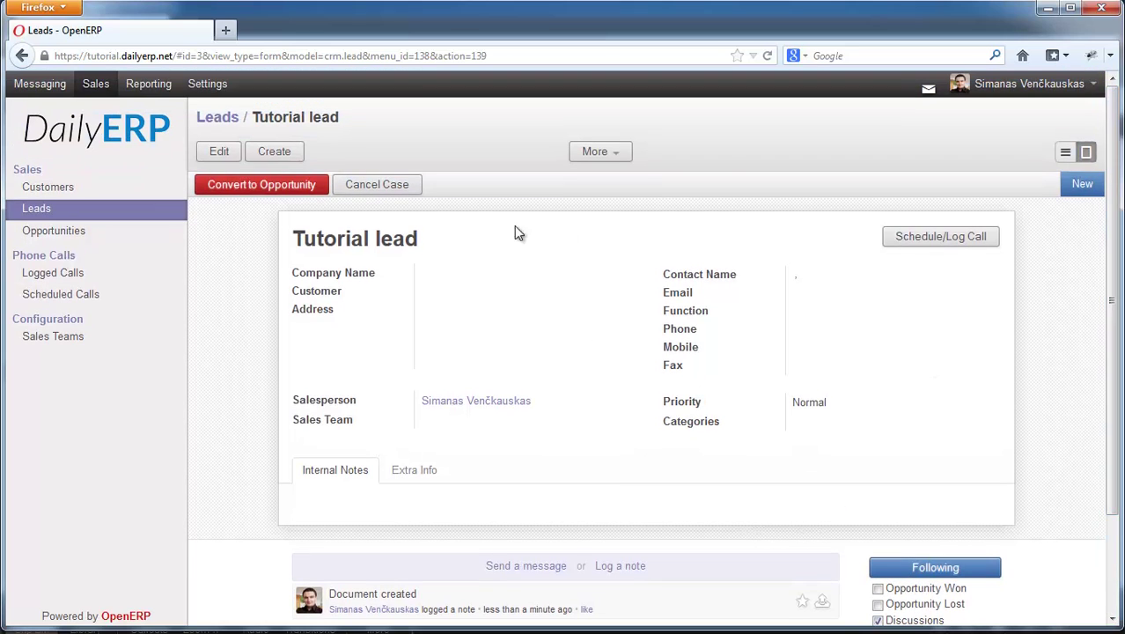
pyautogui.scroll(-2, 1098, 324)
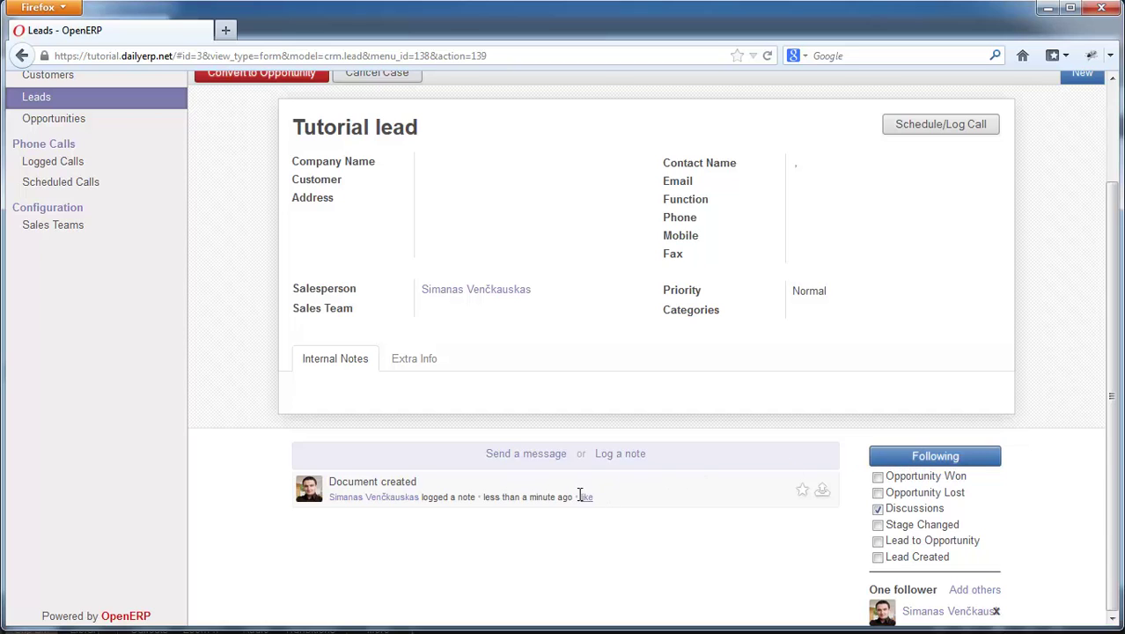
pyautogui.scroll(3, 664, 396)
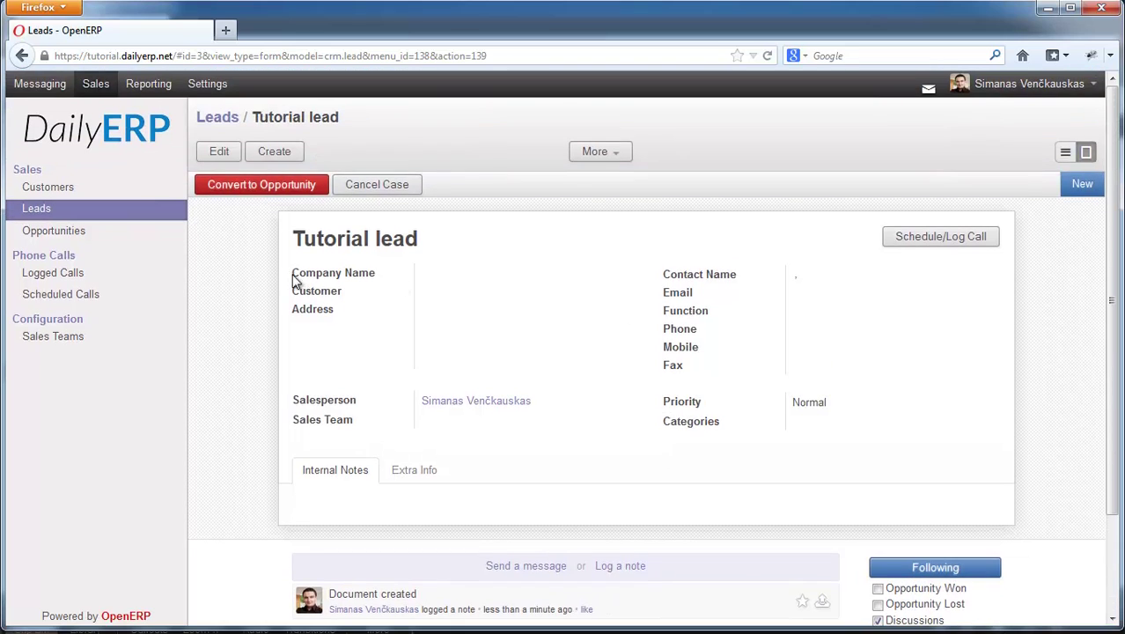
pyautogui.scroll(-3, 628, 327)
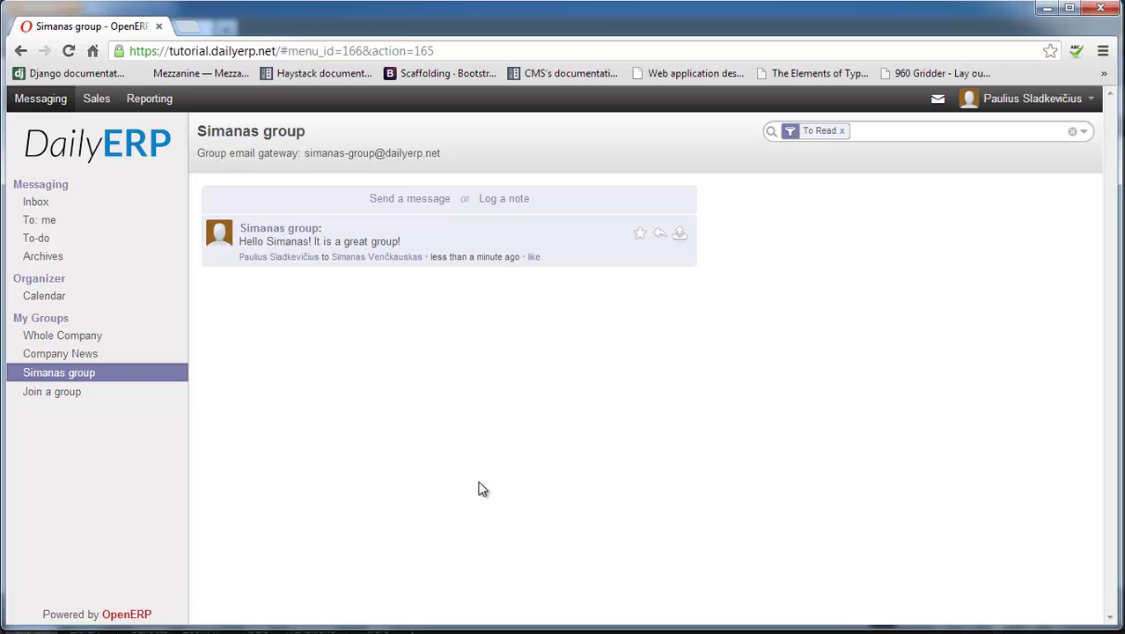
# Switch to the second user's Chrome session, open the Tutorial lead record and follow it.
pyautogui.click(97, 99)
pyautogui.click(39, 225)
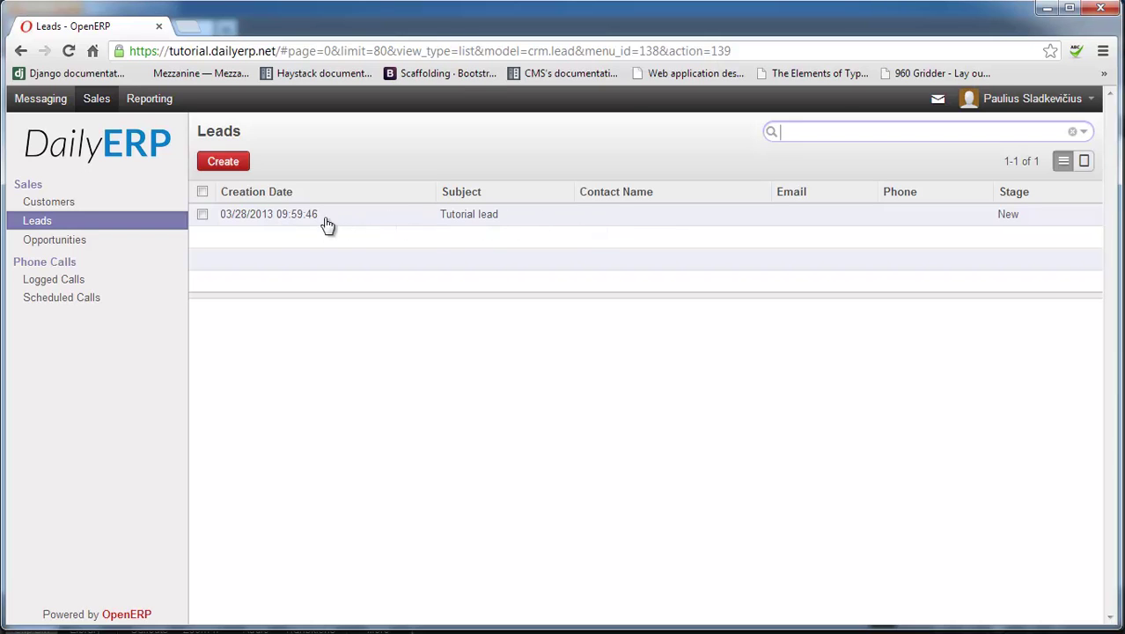
pyautogui.click(295, 219)
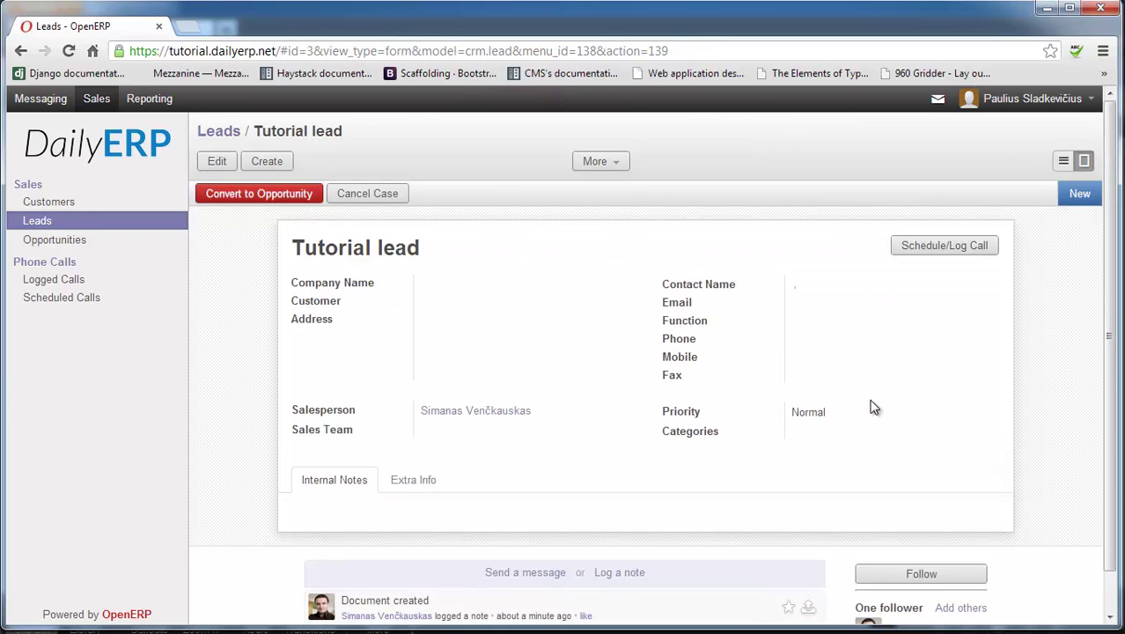
pyautogui.moveTo(1114, 304); pyautogui.dragTo(1113, 468)
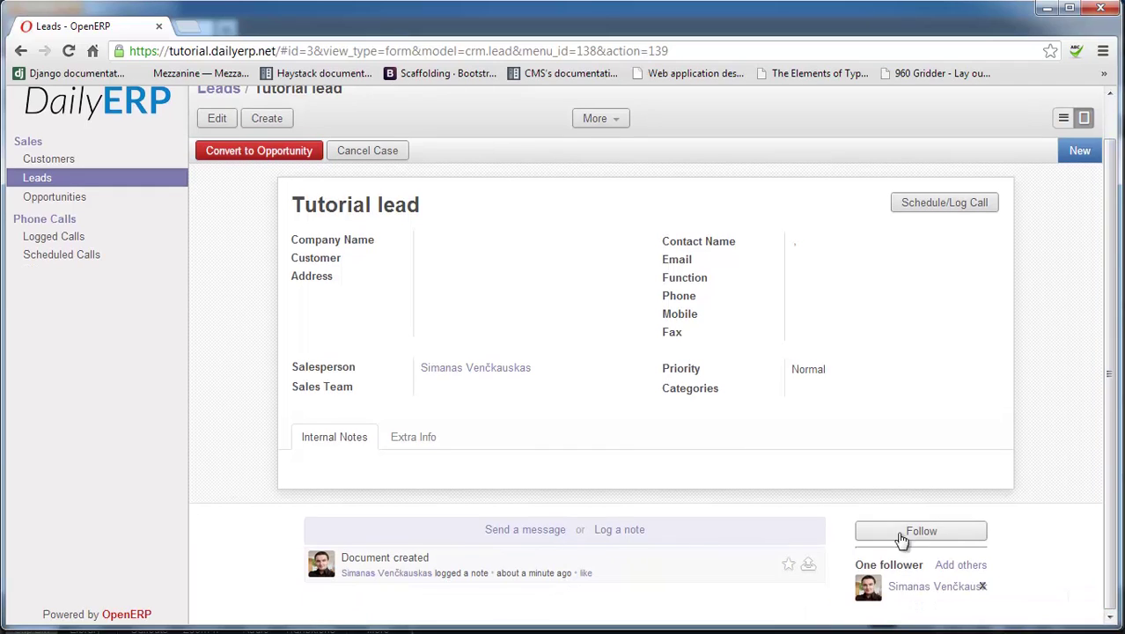
pyautogui.moveTo(1111, 199)
pyautogui.mouseDown()
pyautogui.moveTo(1111, 157)
pyautogui.moveTo(1111, 199)
pyautogui.mouseUp()
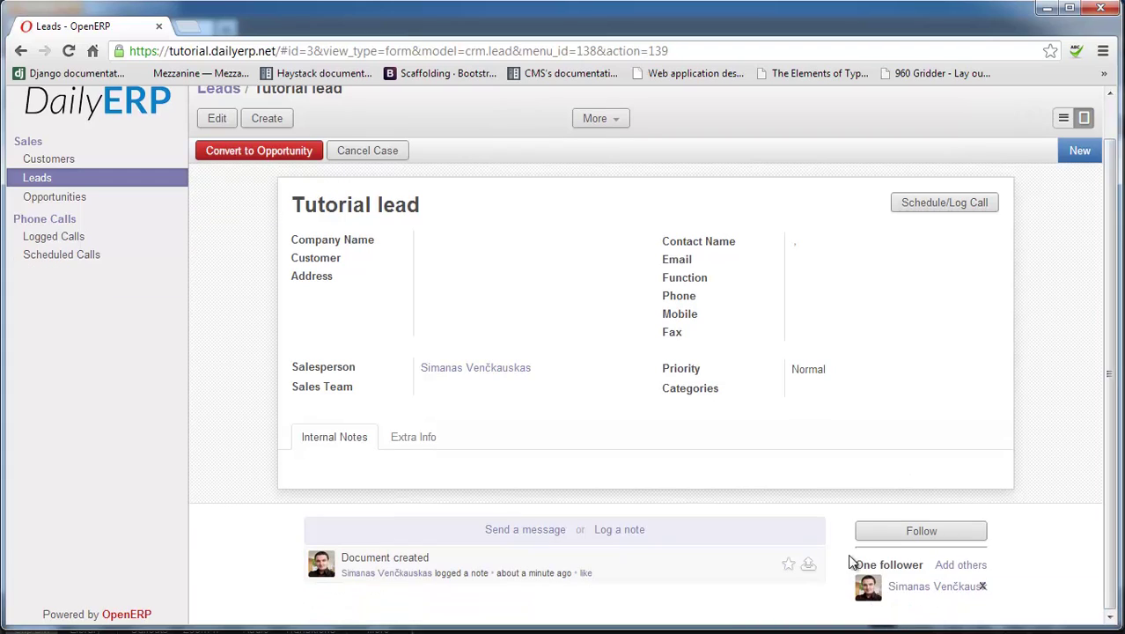
pyautogui.click(912, 535)
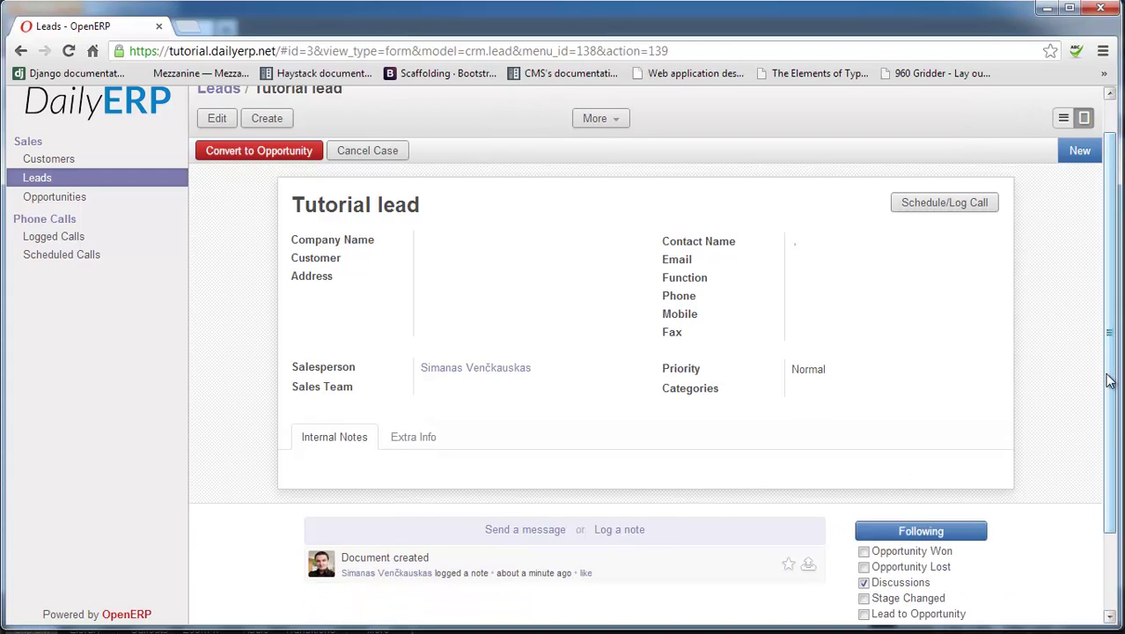
pyautogui.scroll(-2, 553, 439)
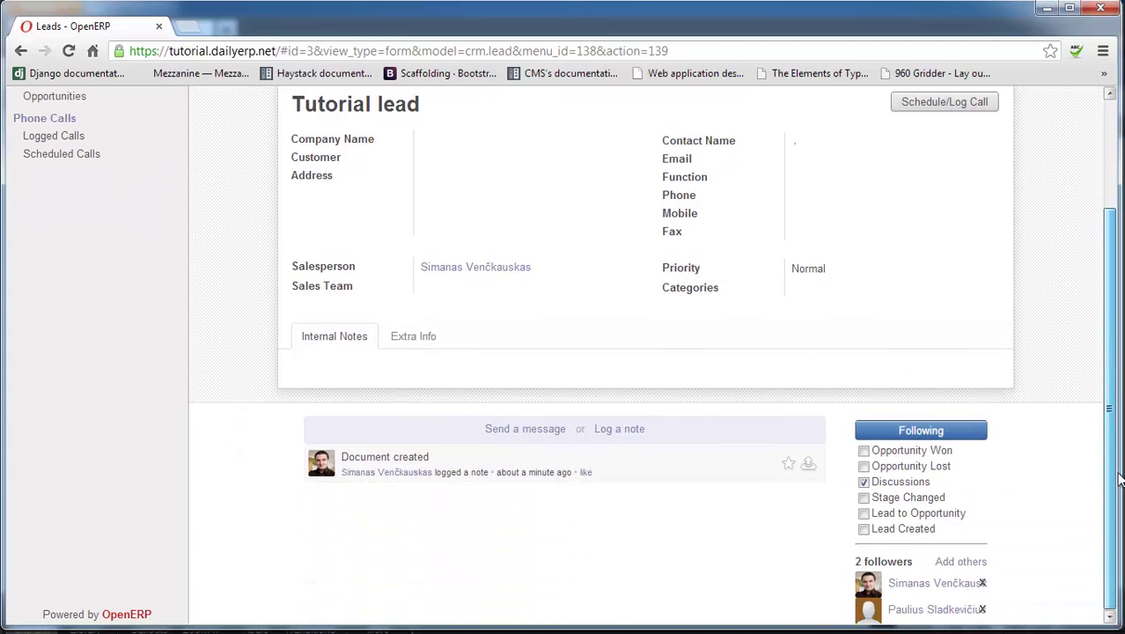
pyautogui.click(517, 434)
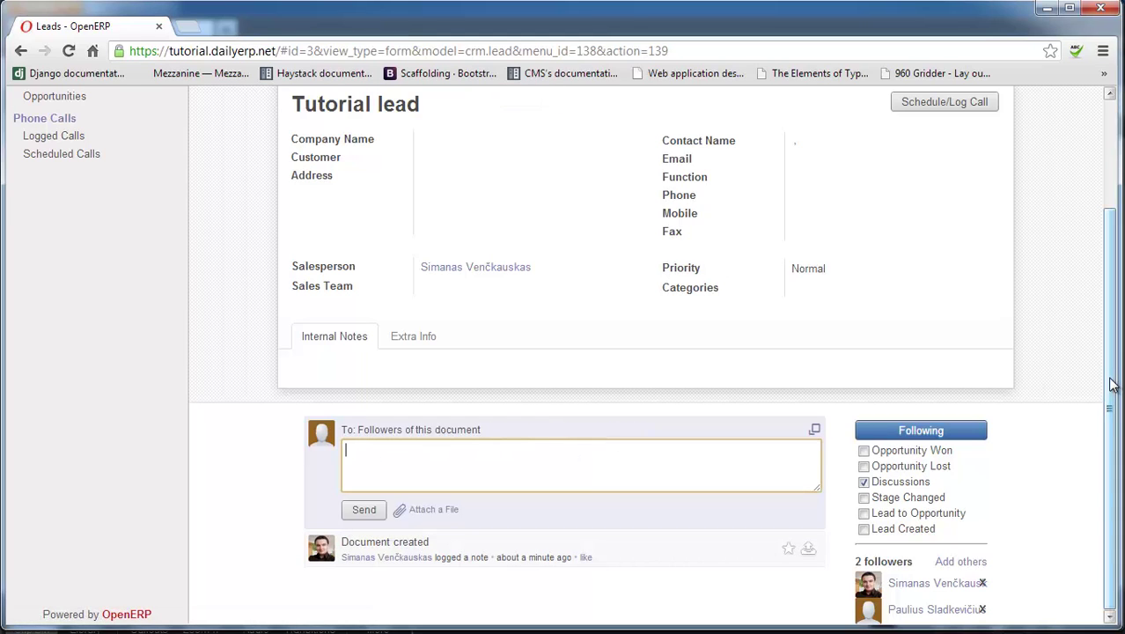
pyautogui.scroll(3, 825, 282)
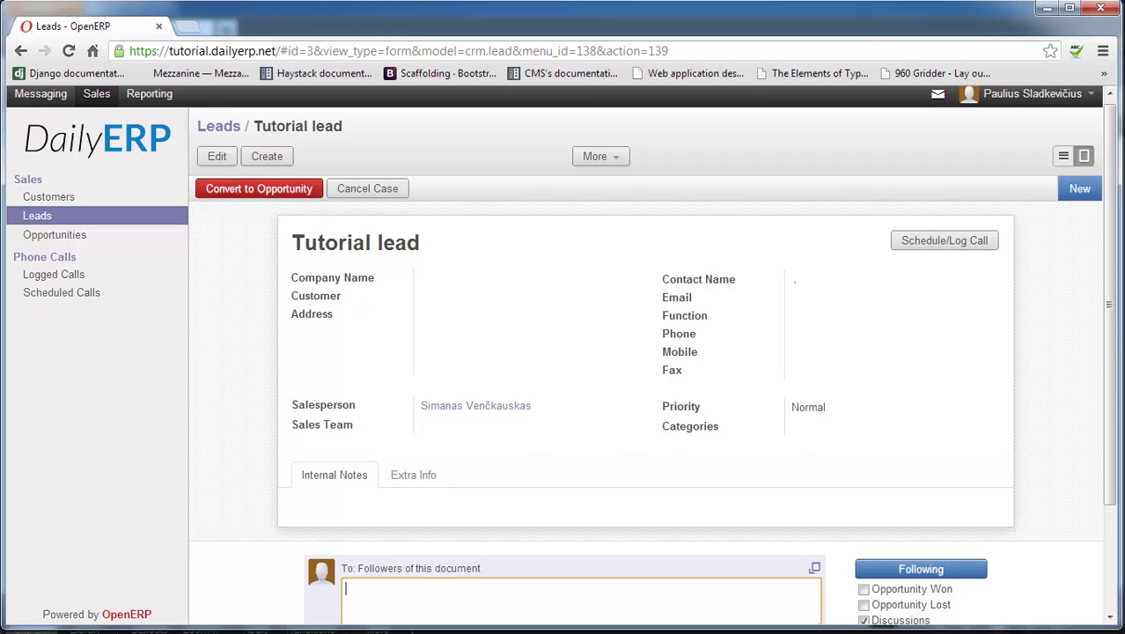
pyautogui.scroll(-2, 450, 547)
pyautogui.click(960, 620)
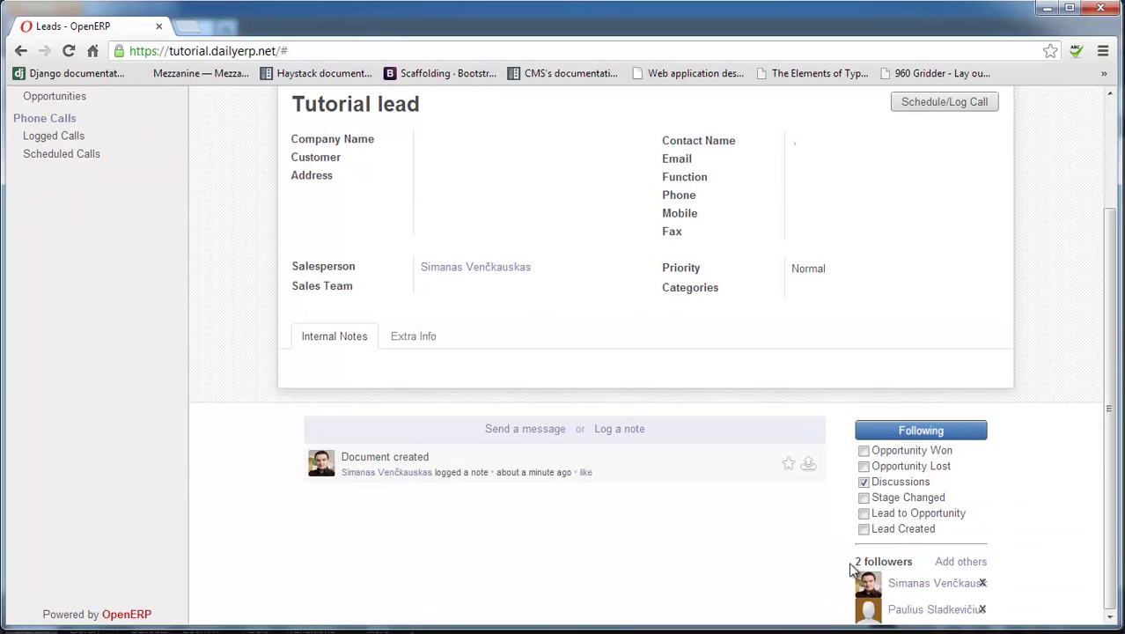
# Inspect the partner and invitation message fields for adding other followers to the lead, closing the dialog without inviting anyone.
pyautogui.click(959, 563)
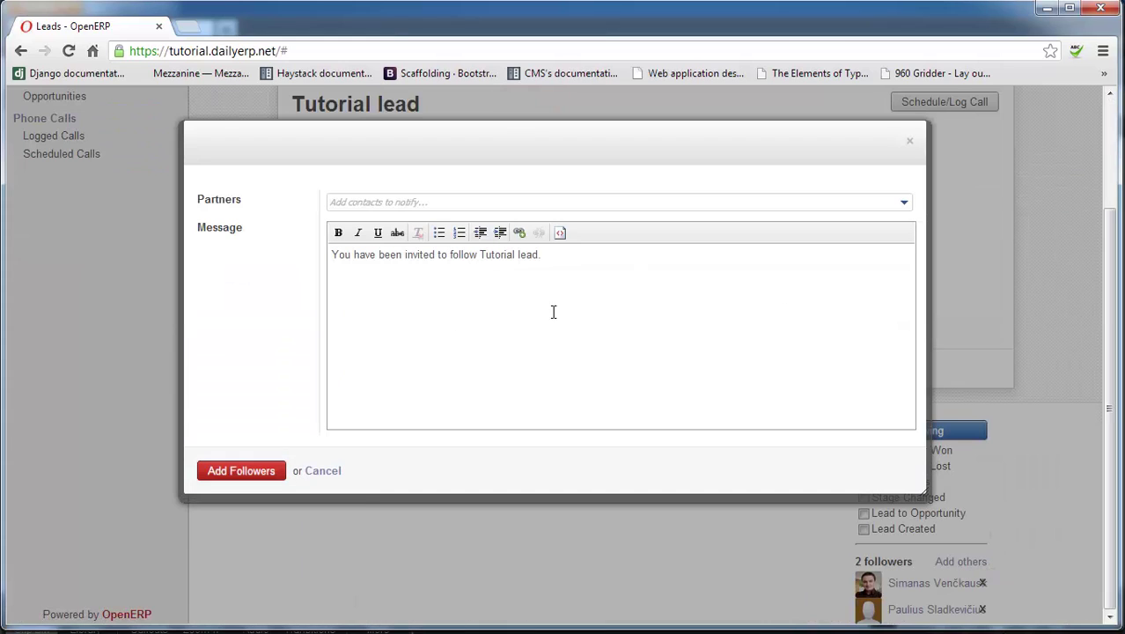
pyautogui.click(349, 199)
pyautogui.moveTo(435, 141); pyautogui.dragTo(519, 195)
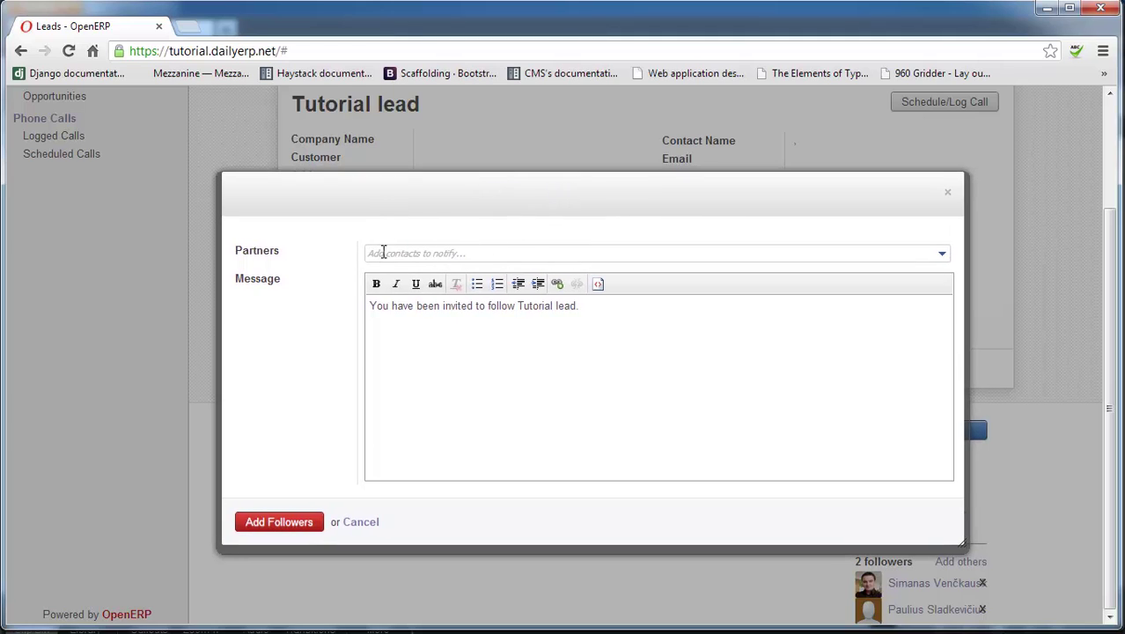
pyautogui.moveTo(515, 206); pyautogui.dragTo(487, 236)
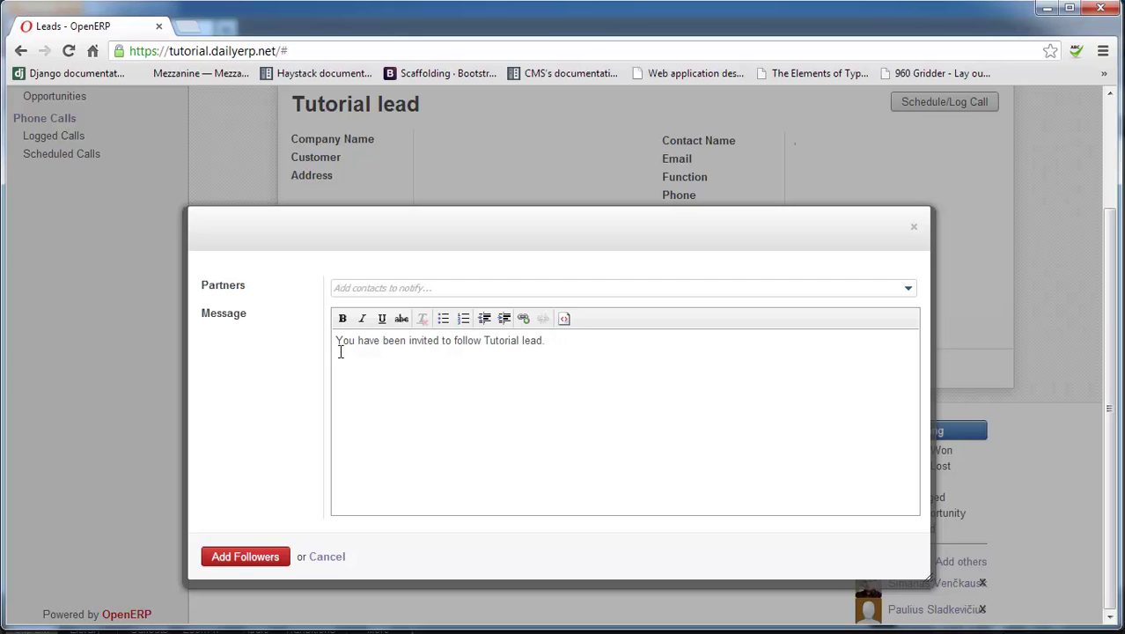
pyautogui.click(913, 228)
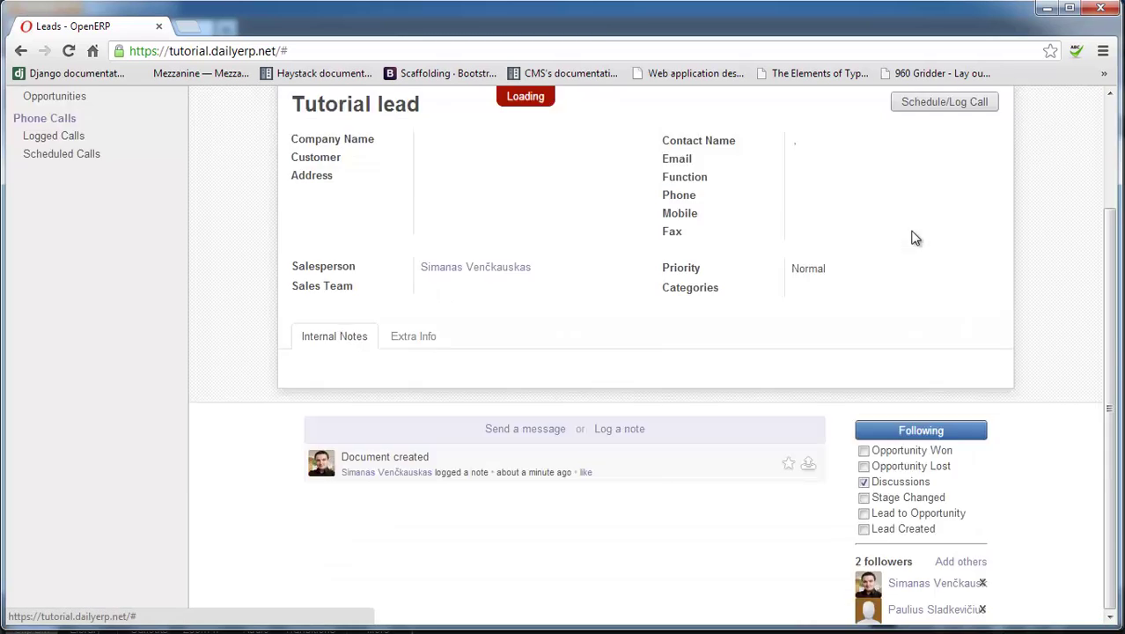
# Send the message "Great lead!" to the followers of the Tutorial lead.
pyautogui.scroll(-2, 553, 520)
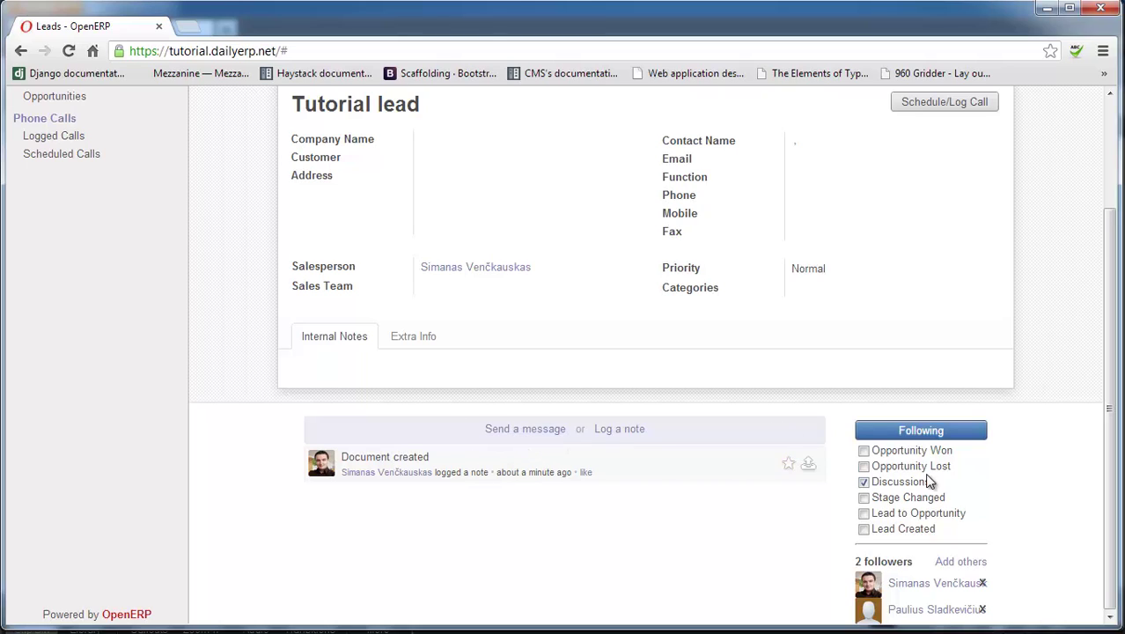
pyautogui.click(524, 431)
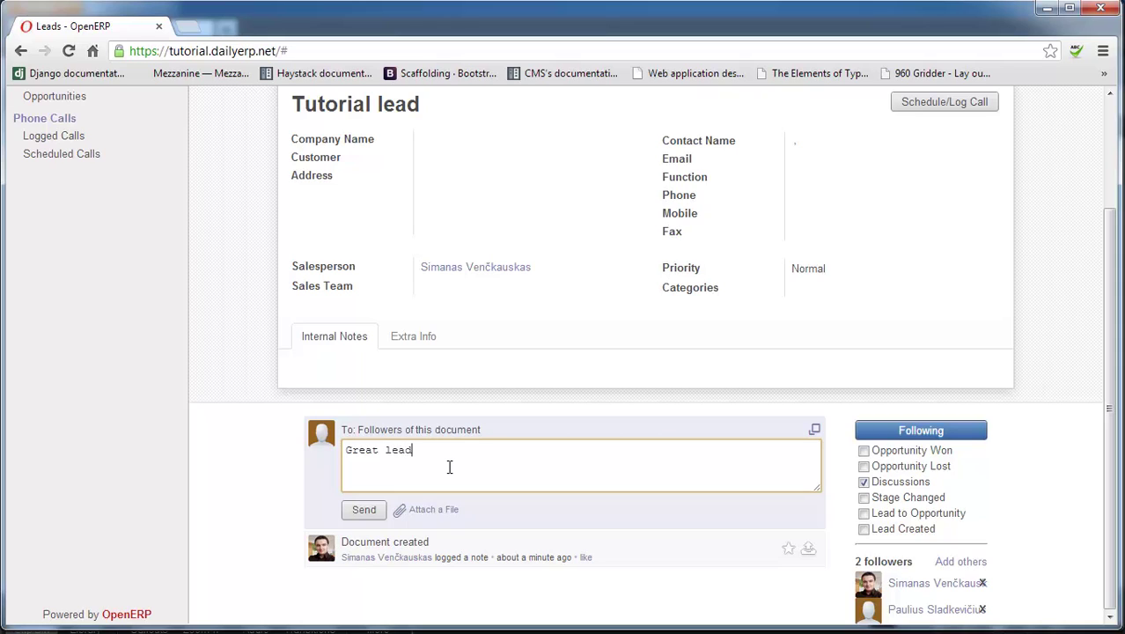
pyautogui.click(364, 510)
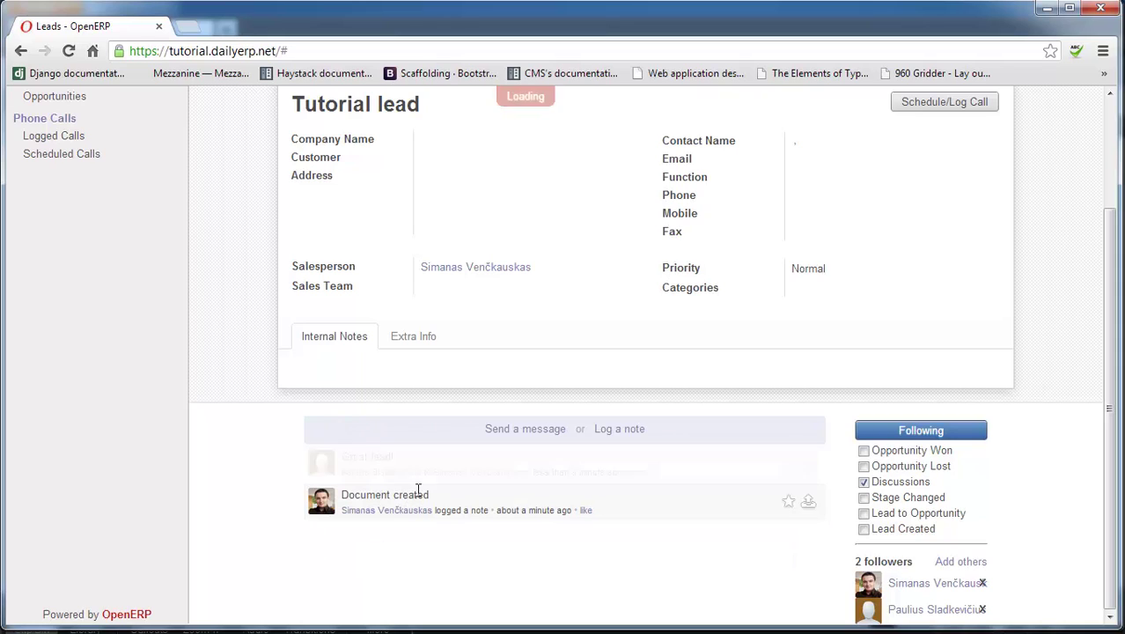
pyautogui.scroll(3, 1100, 352)
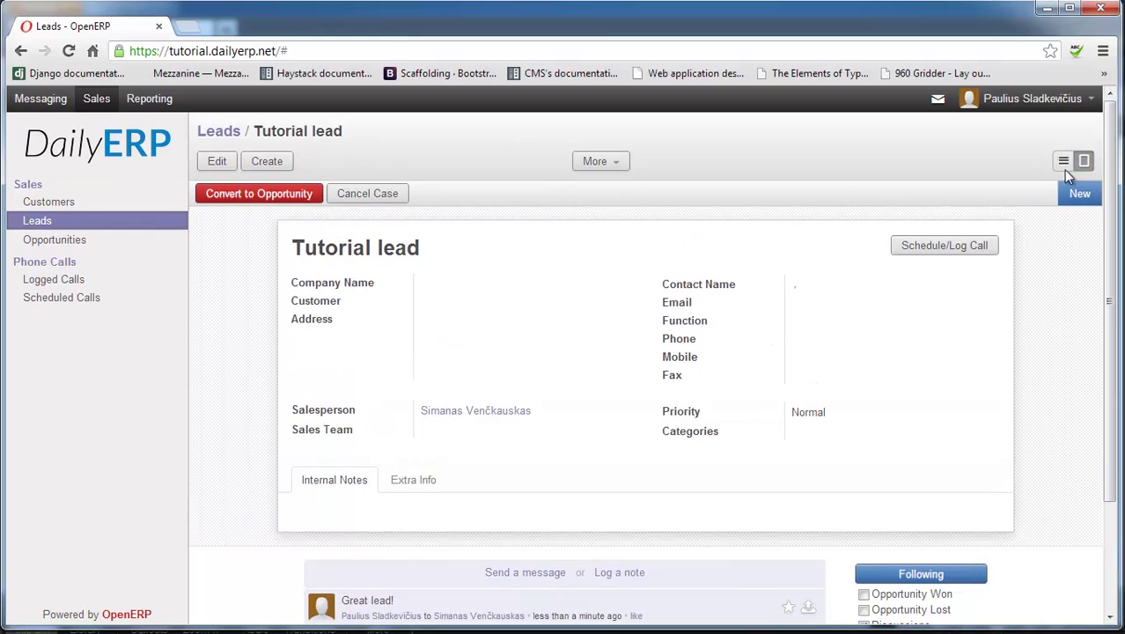
# Review the Tutorial lead's message thread and follower list, and switch back to the first user's Firefox session.
pyautogui.scroll(-3, 1111, 174)
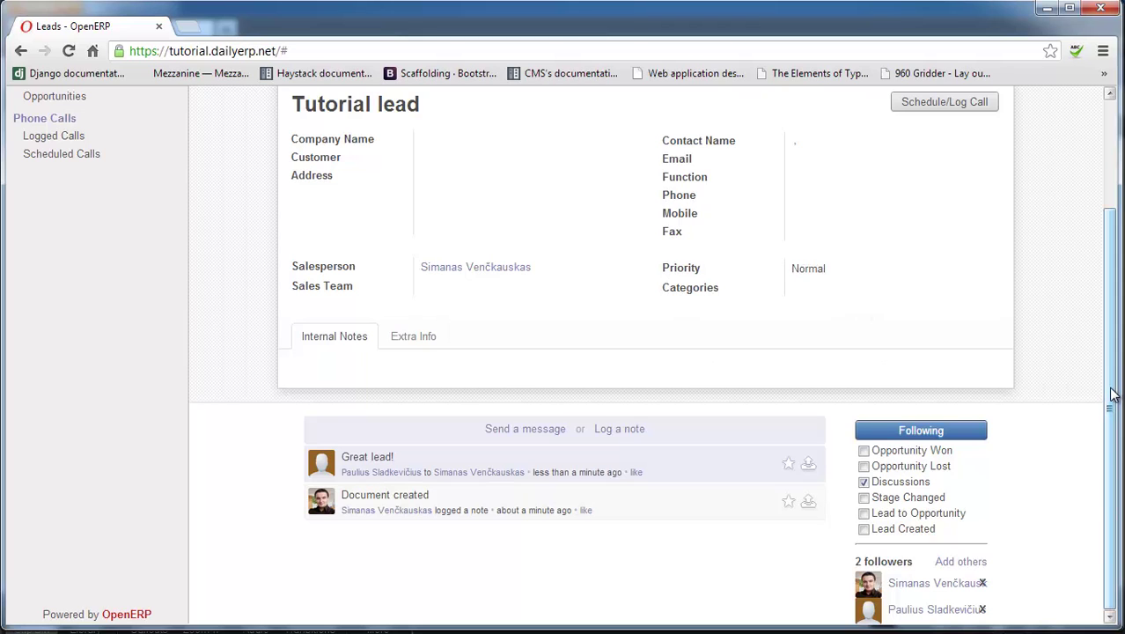
pyautogui.scroll(2, 1111, 369)
pyautogui.scroll(-2, 1111, 264)
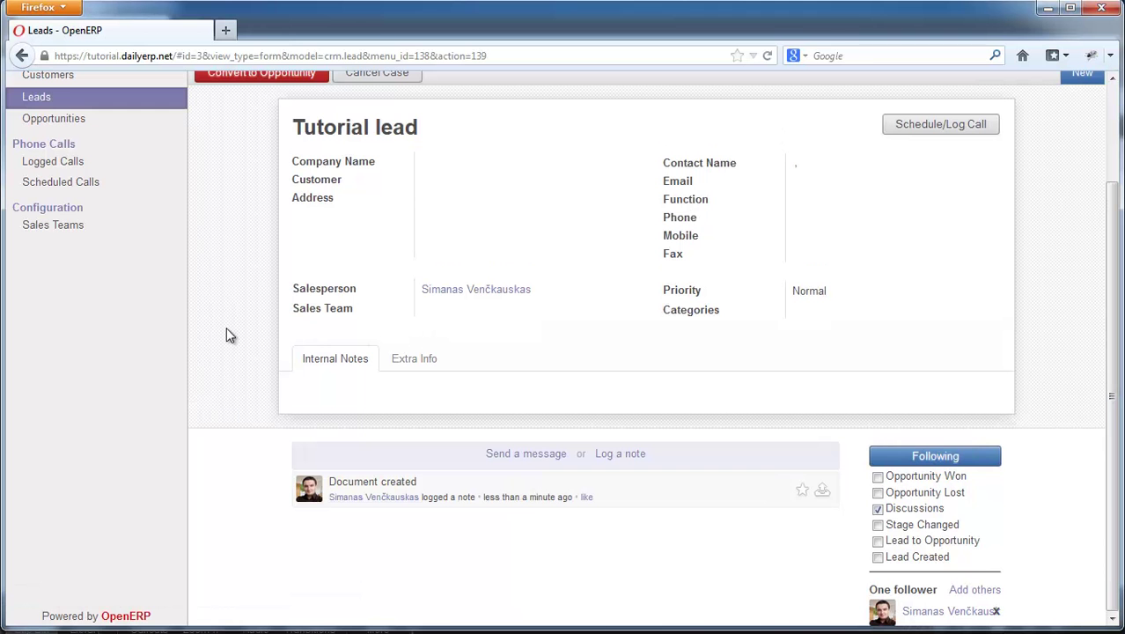
pyautogui.scroll(3, 226, 329)
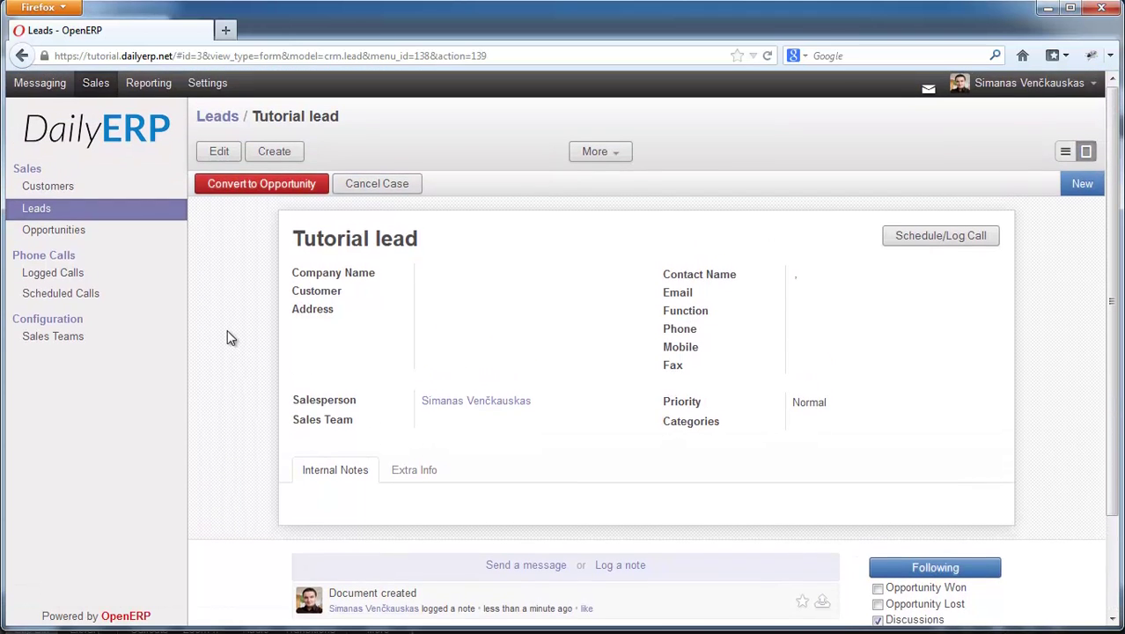
# Read the lead's new message in the messaging inbox and check the user's own group for unread messages.
pyautogui.click(42, 88)
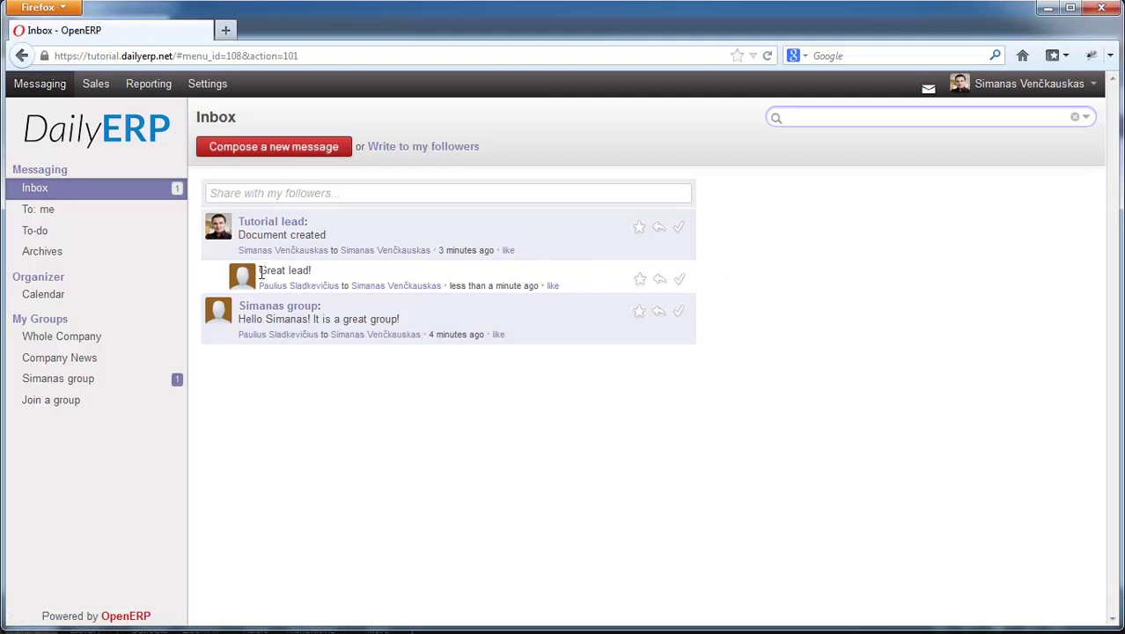
pyautogui.moveTo(260, 272); pyautogui.dragTo(306, 270)
pyautogui.click(315, 275)
pyautogui.click(102, 381)
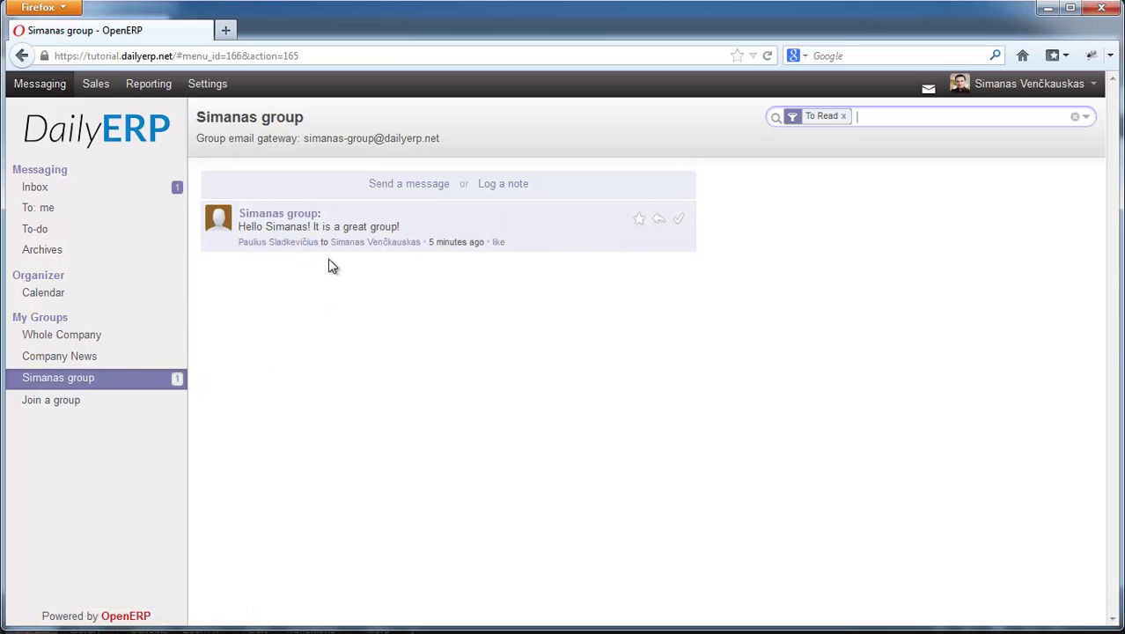
pyautogui.click(56, 190)
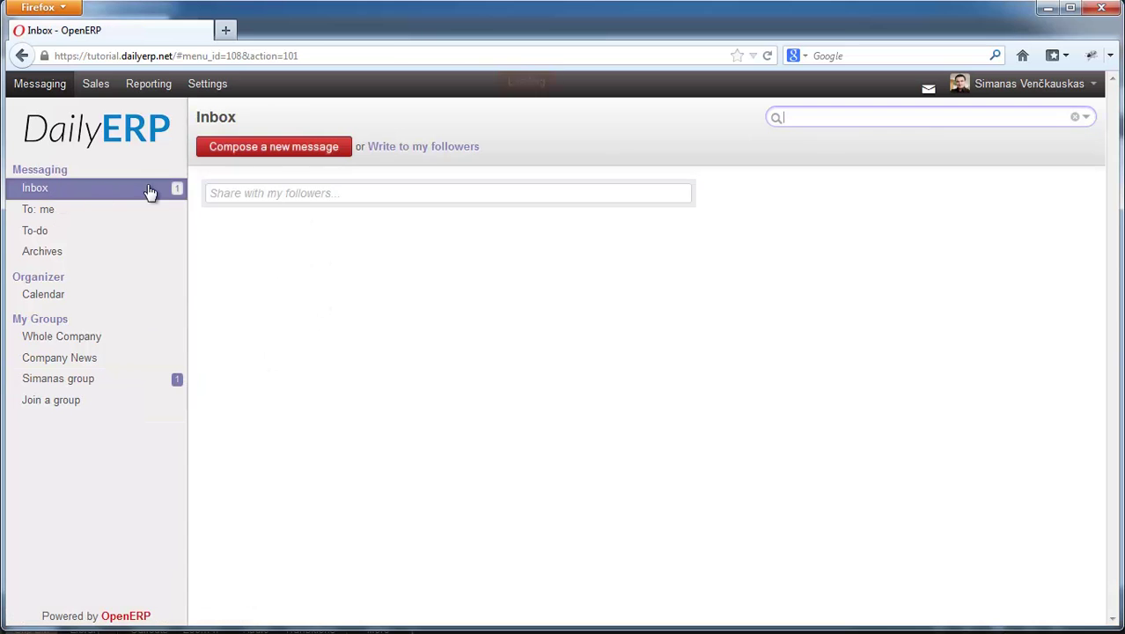
# Open the Tutorial lead from the sales leads and review its message thread and followers.
pyautogui.click(93, 86)
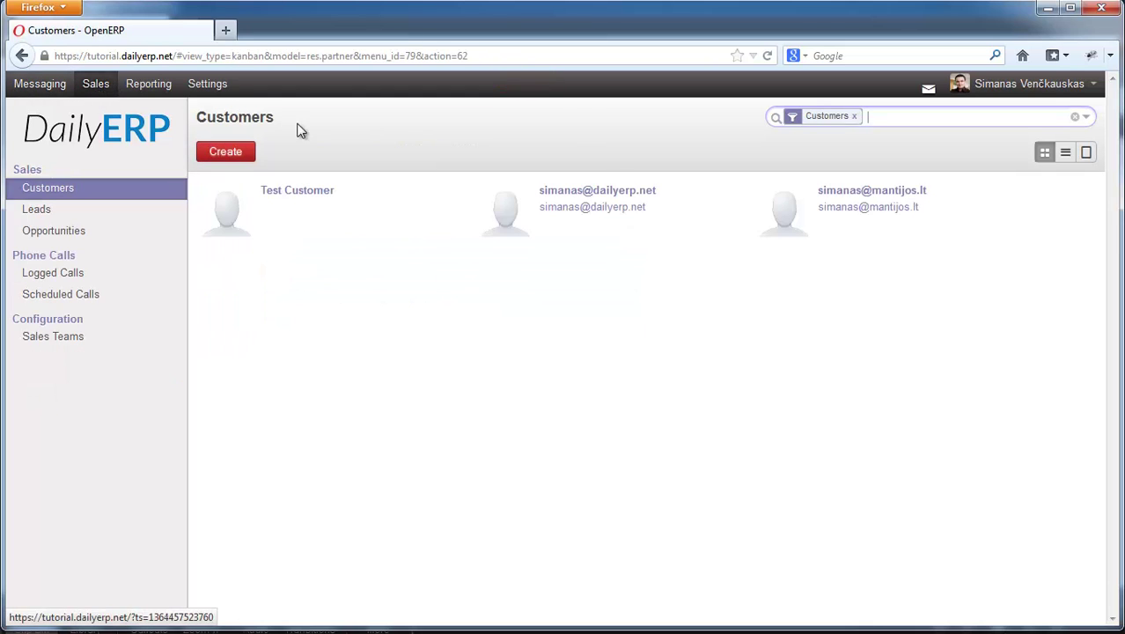
pyautogui.click(27, 212)
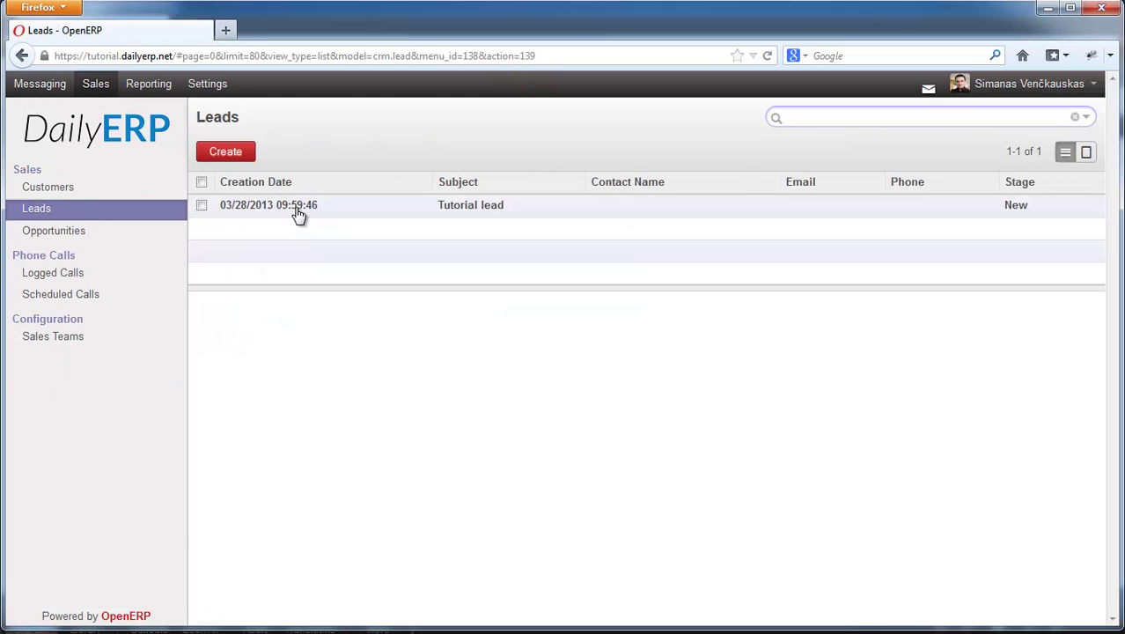
pyautogui.click(298, 210)
pyautogui.scroll(-2, 485, 433)
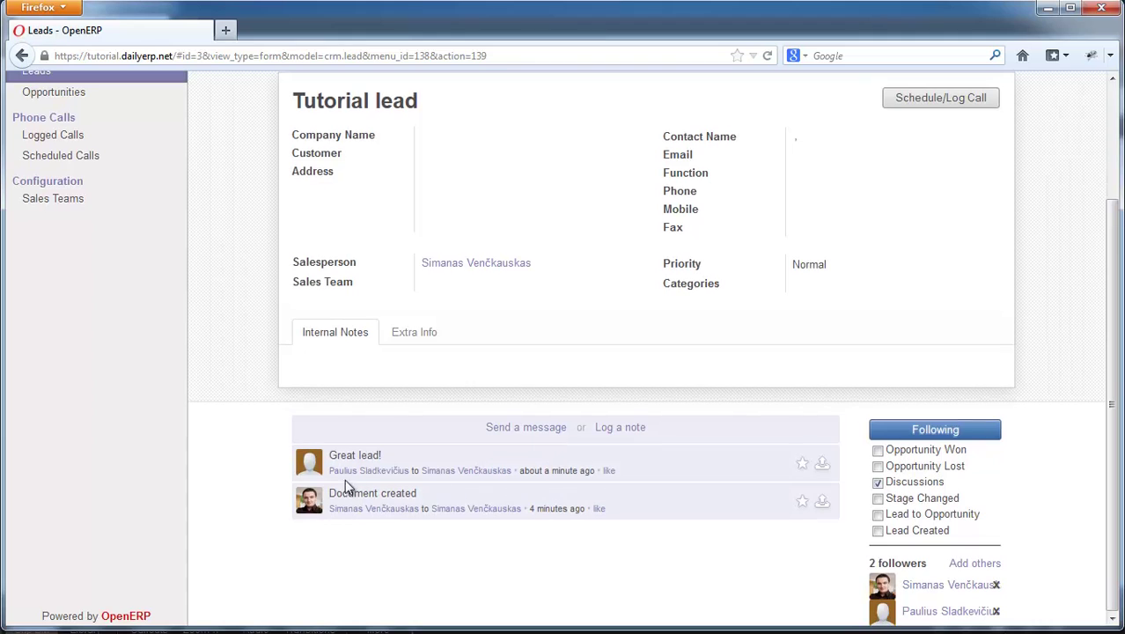
pyautogui.scroll(3, 490, 500)
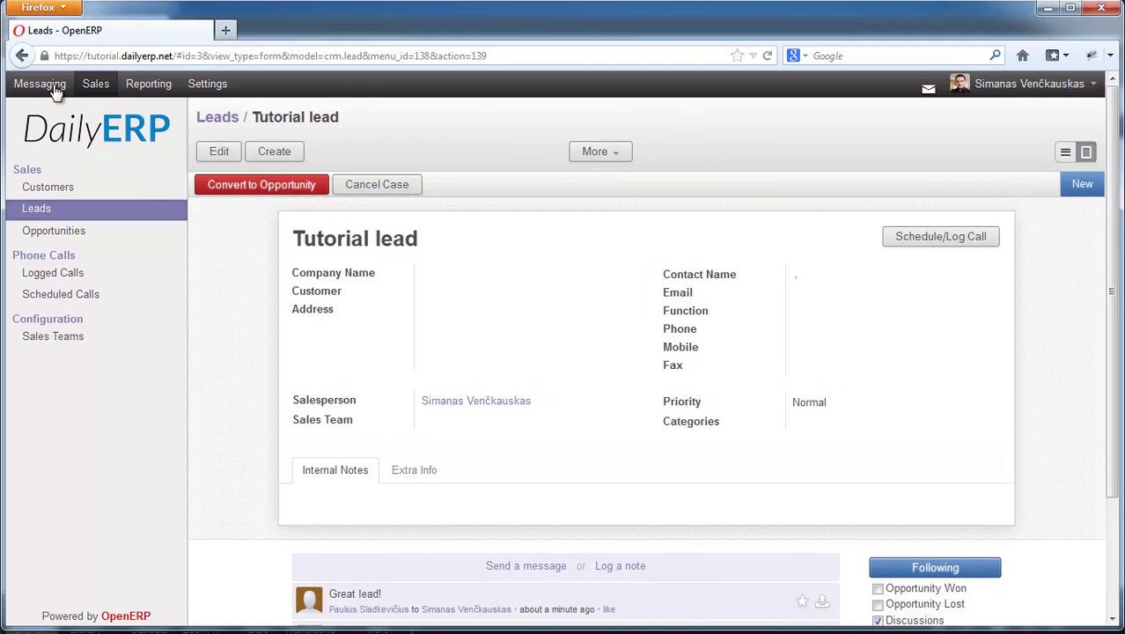
# Return to the inbox, try the to-do mark on the remaining group message and mark that message as read.
pyautogui.click(40, 86)
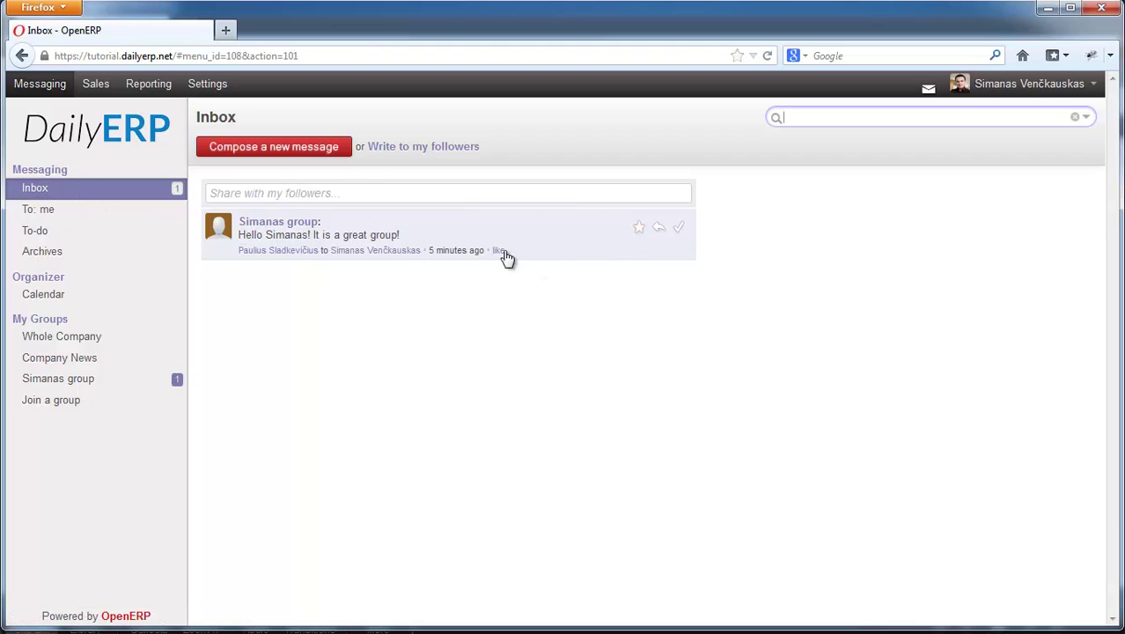
pyautogui.click(640, 231)
pyautogui.click(640, 230)
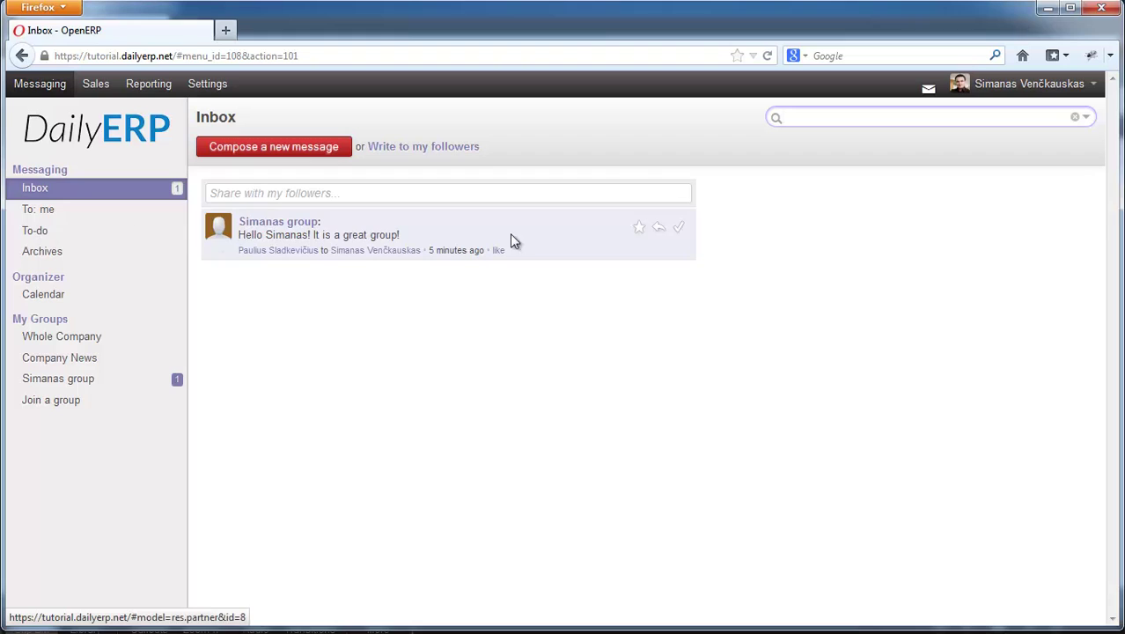
pyautogui.click(638, 228)
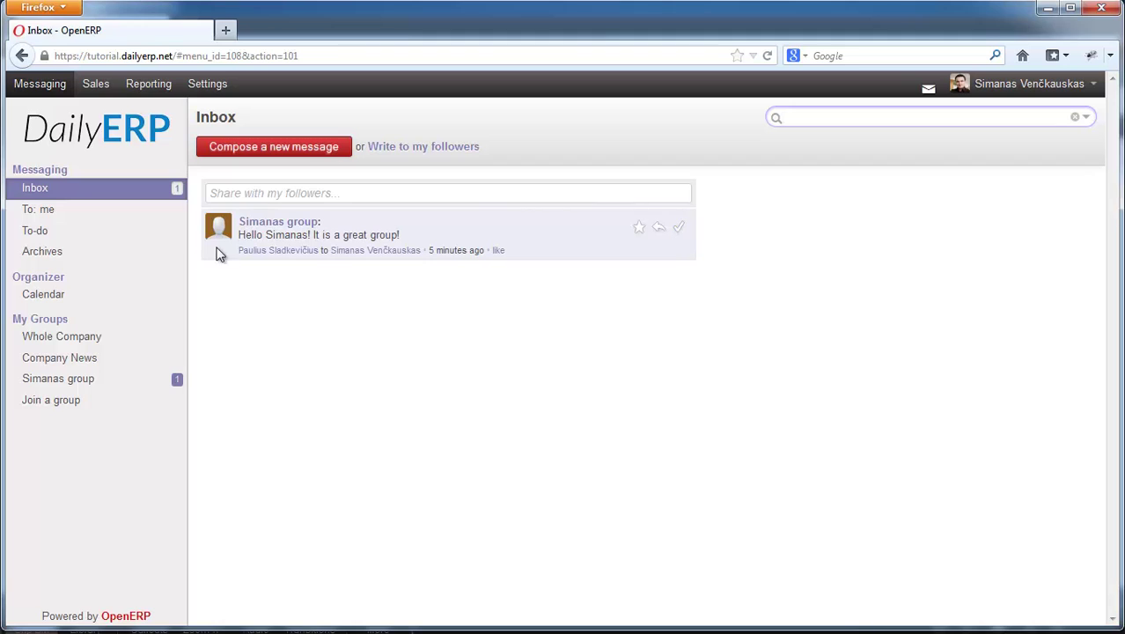
pyautogui.click(679, 228)
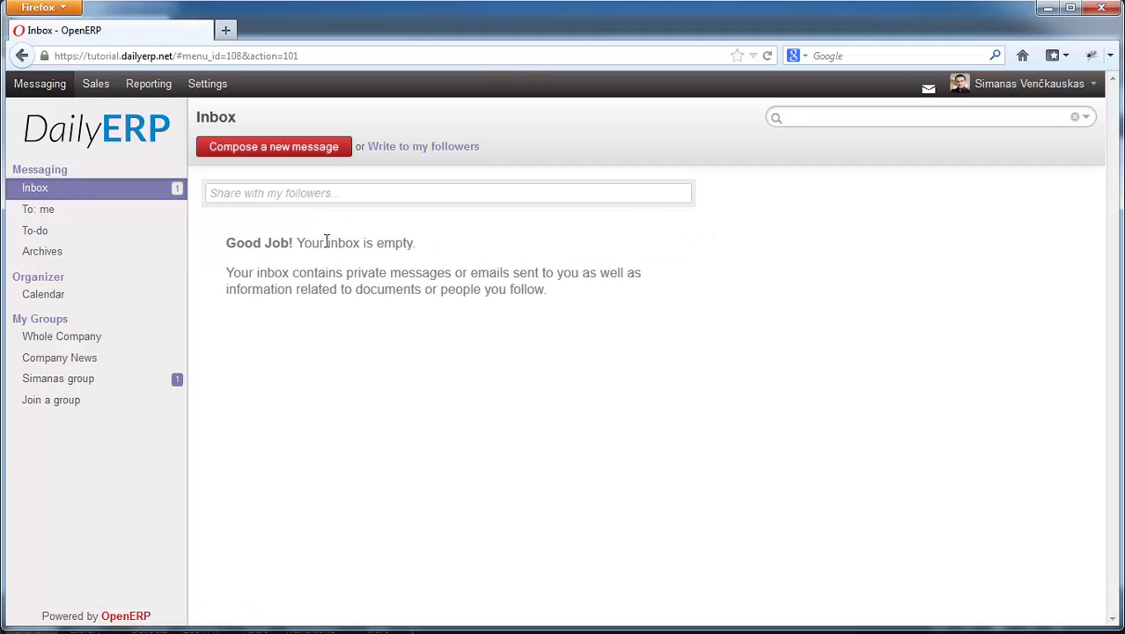
# Read the inbox's placeholder text and reload the page to refresh the unread counters.
pyautogui.moveTo(409, 246); pyautogui.dragTo(387, 249)
pyautogui.click(395, 244)
pyautogui.moveTo(422, 244); pyautogui.dragTo(302, 242)
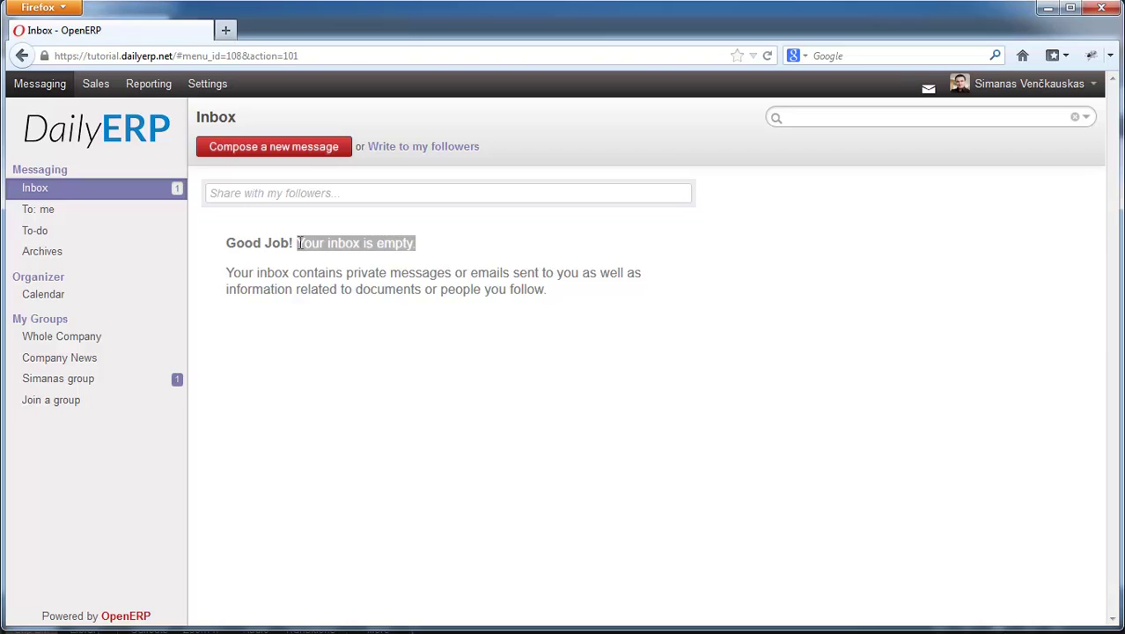
pyautogui.click(327, 241)
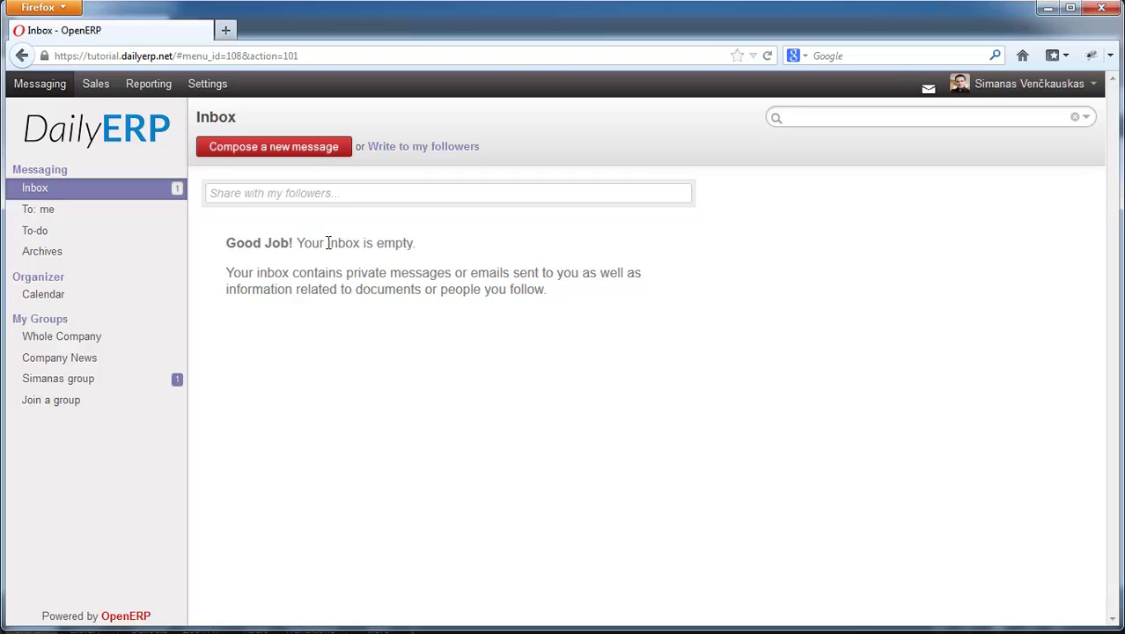
pyautogui.moveTo(328, 243); pyautogui.dragTo(350, 242)
pyautogui.click(370, 244)
pyautogui.press('F5')
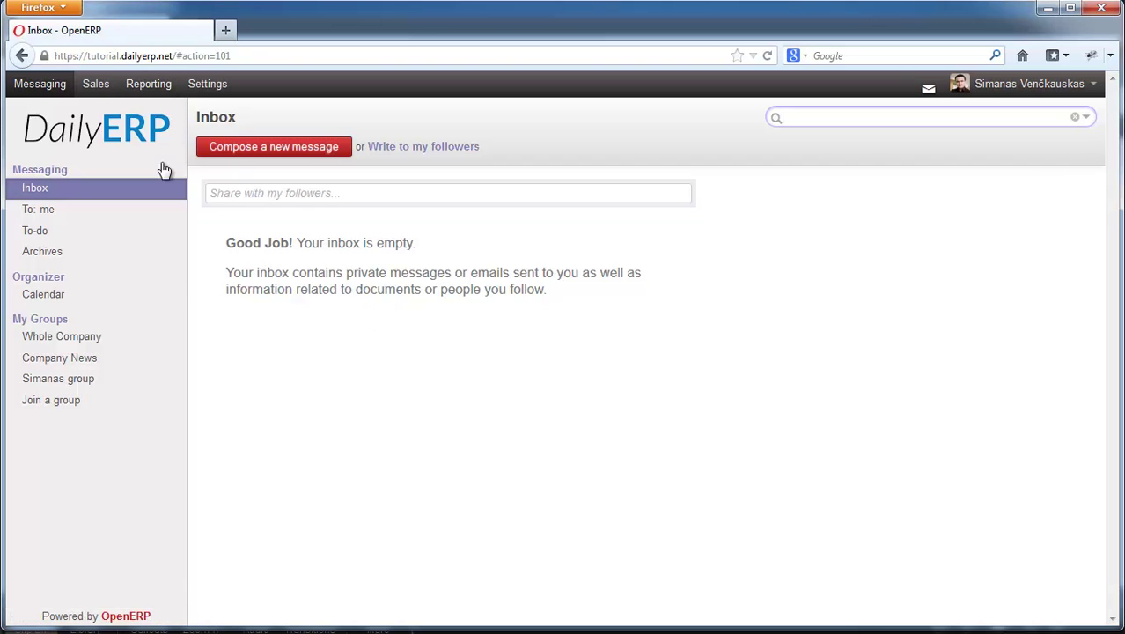
# Open the Tutorial lead again and start a log note in its discussion area.
pyautogui.click(94, 88)
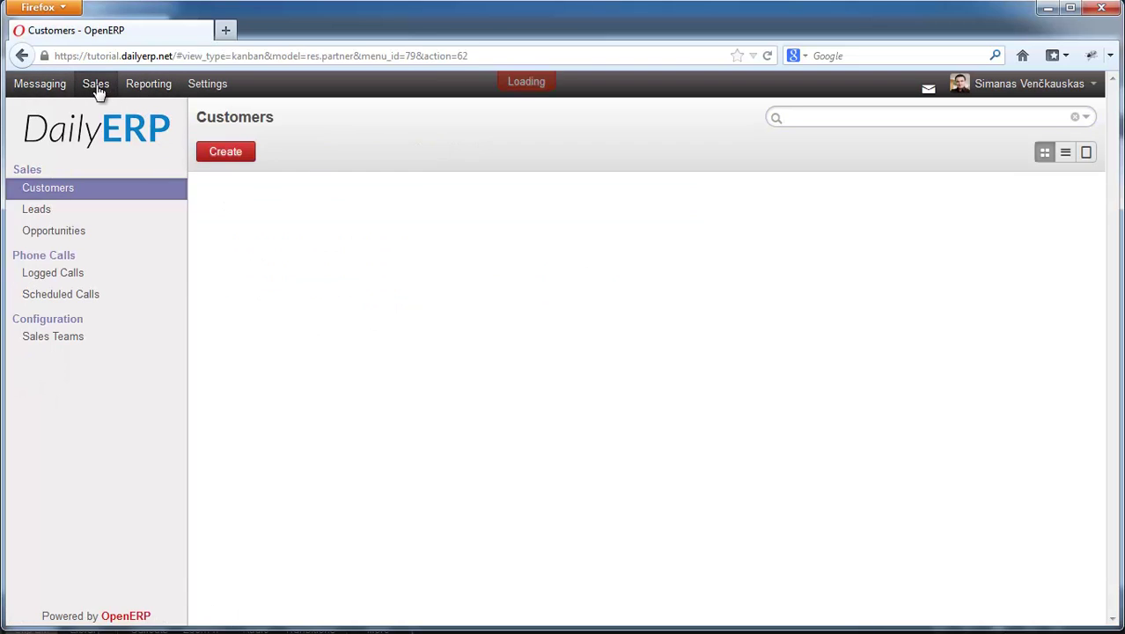
pyautogui.click(66, 216)
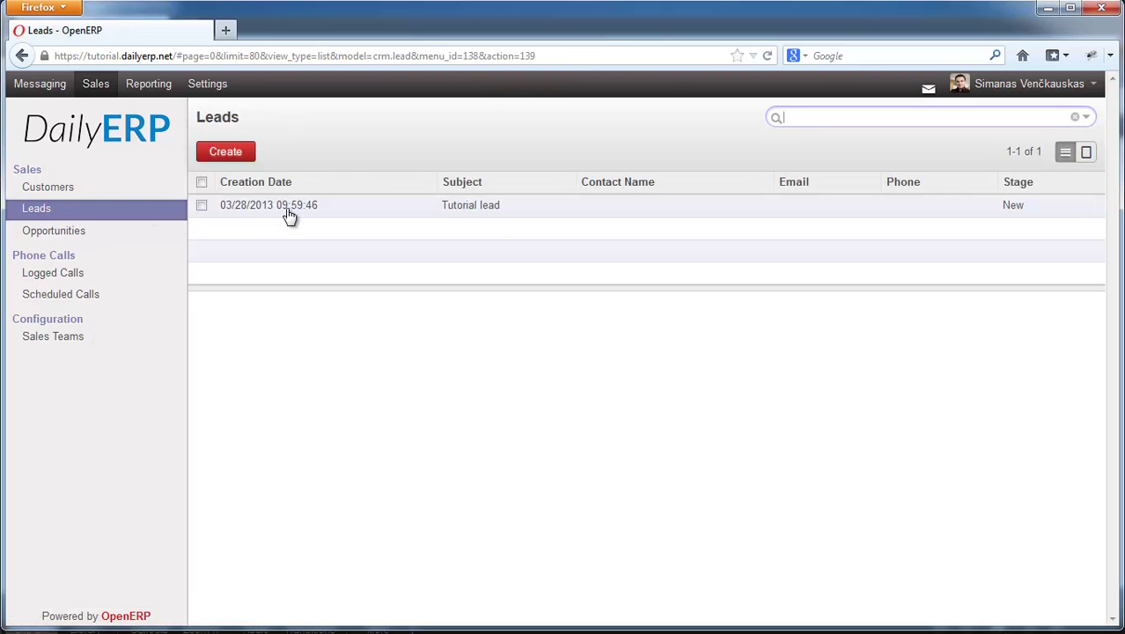
pyautogui.click(294, 211)
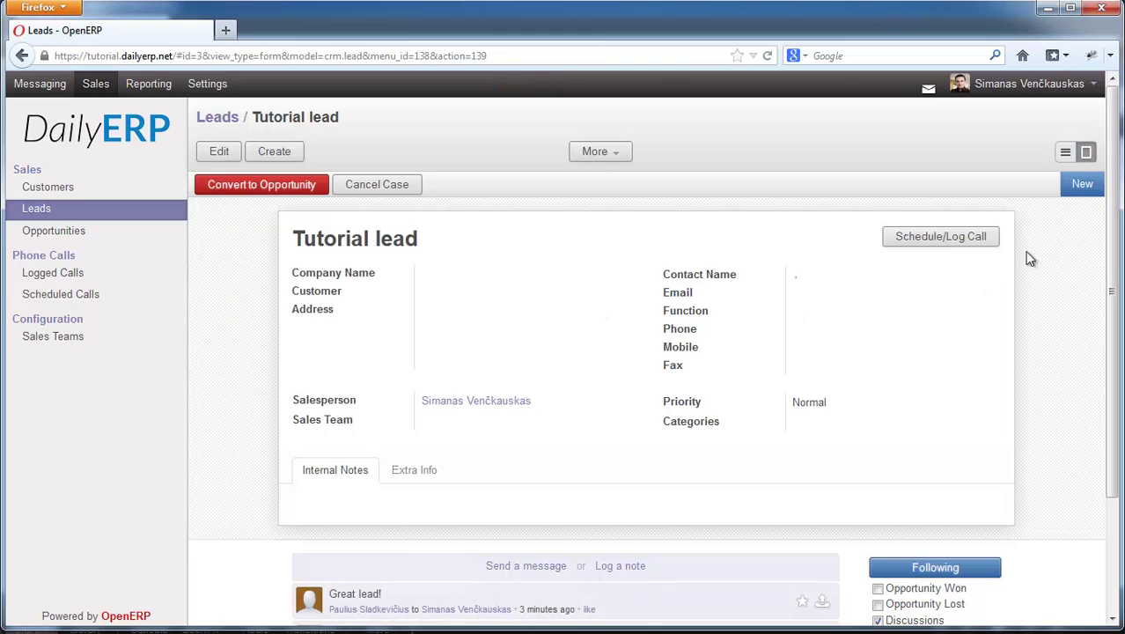
pyautogui.scroll(-3, 1114, 191)
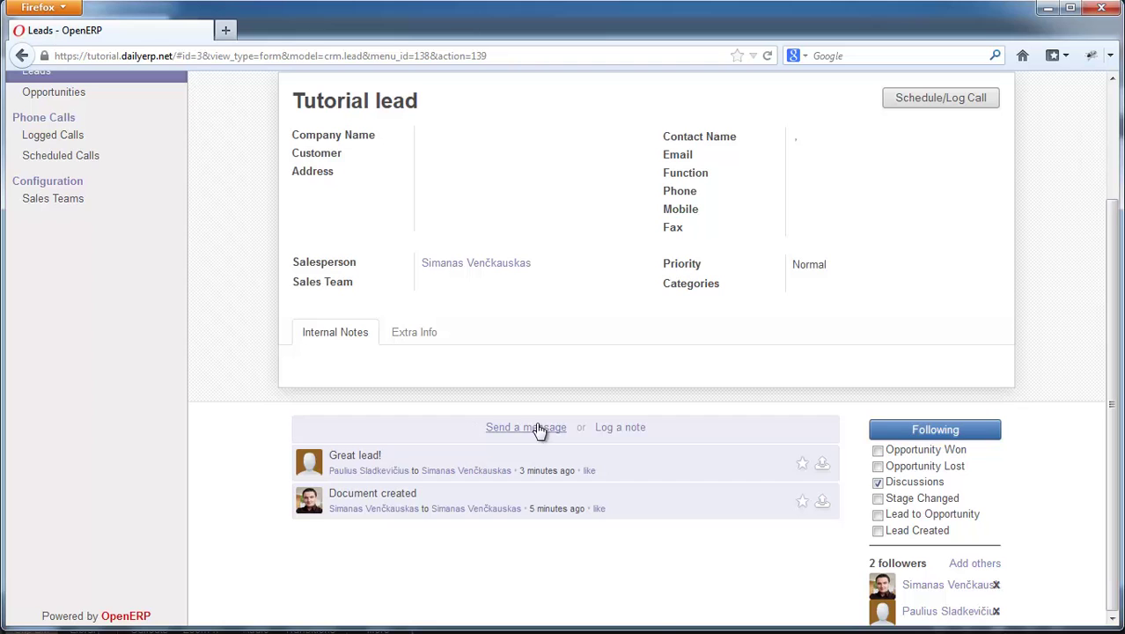
pyautogui.scroll(3, 612, 436)
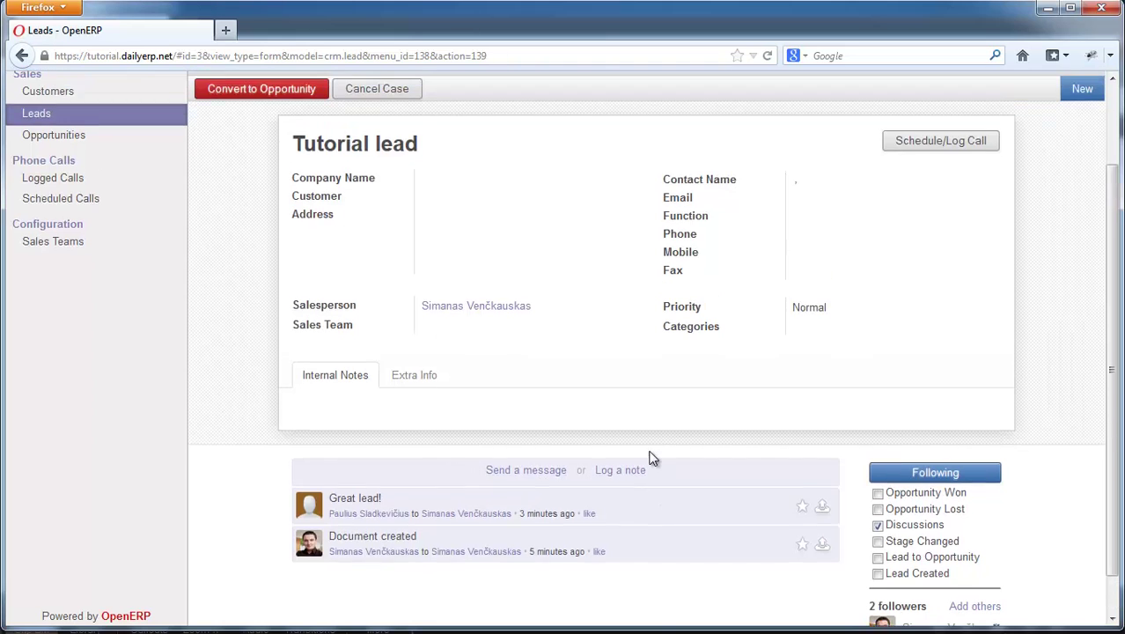
pyautogui.scroll(-2, 648, 456)
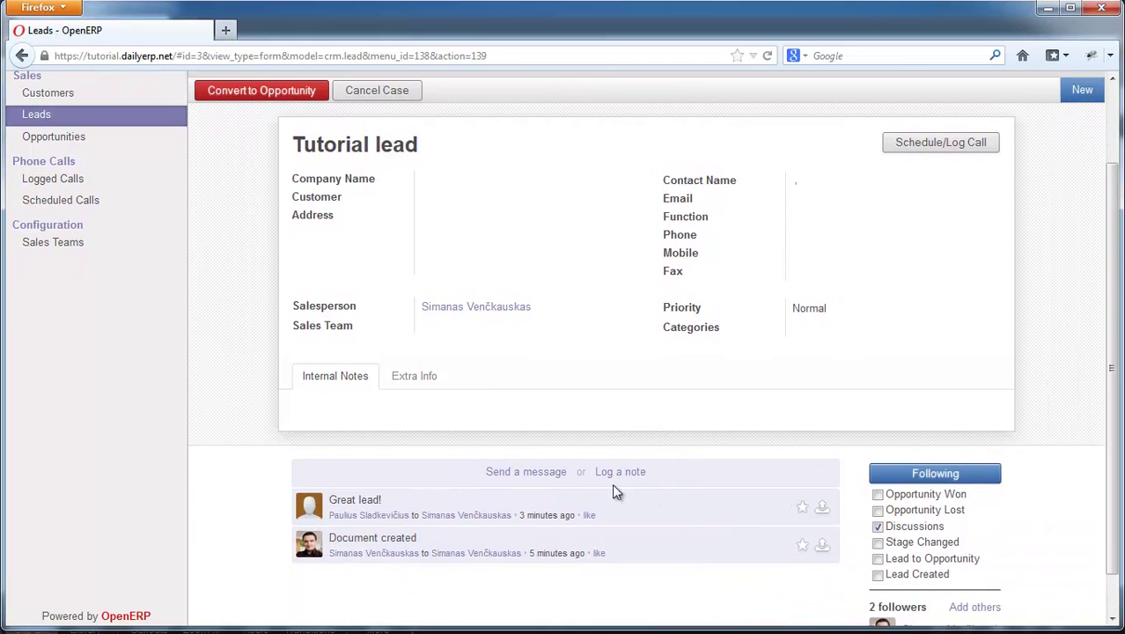
pyautogui.click(620, 476)
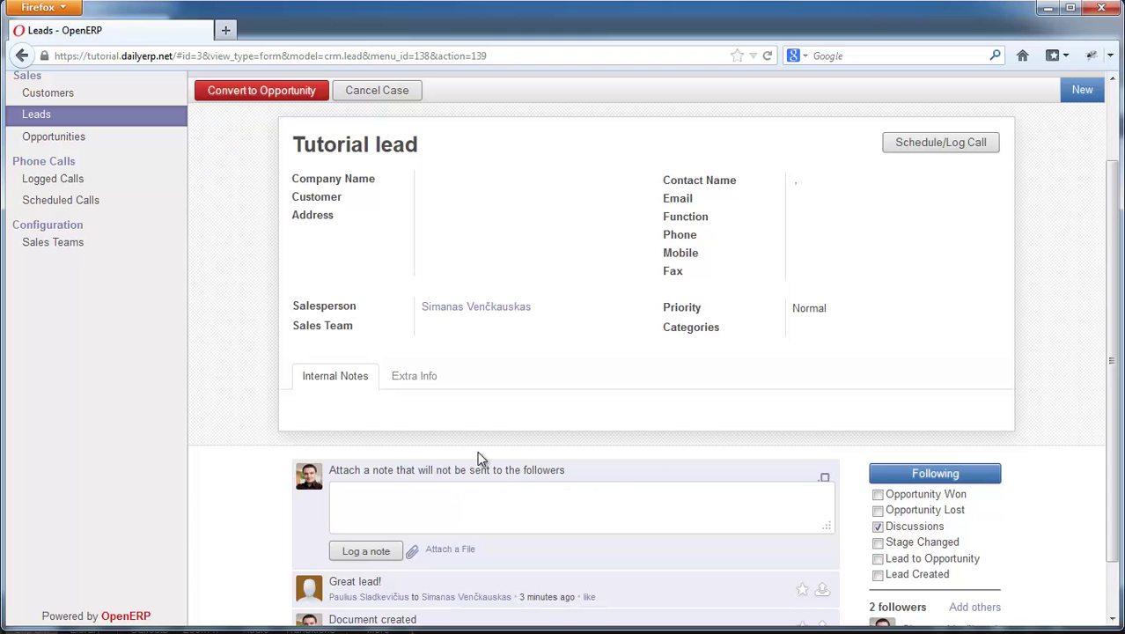
# Examine the empty note form alongside the lead's details, message history and follower settings.
pyautogui.scroll(2, 418, 474)
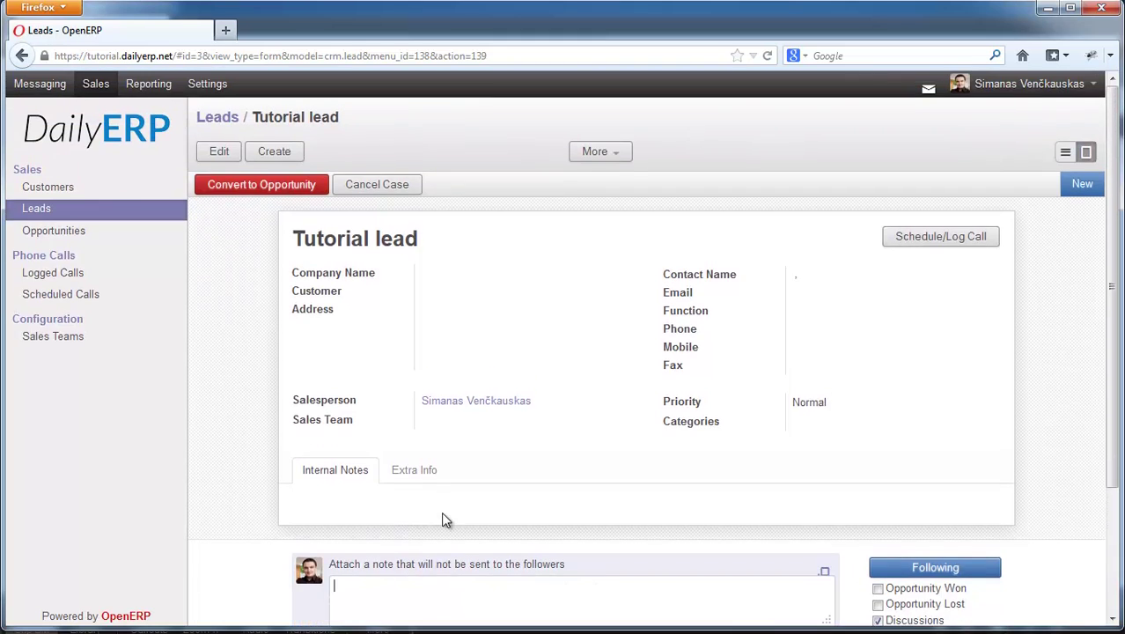
pyautogui.scroll(-3, 445, 518)
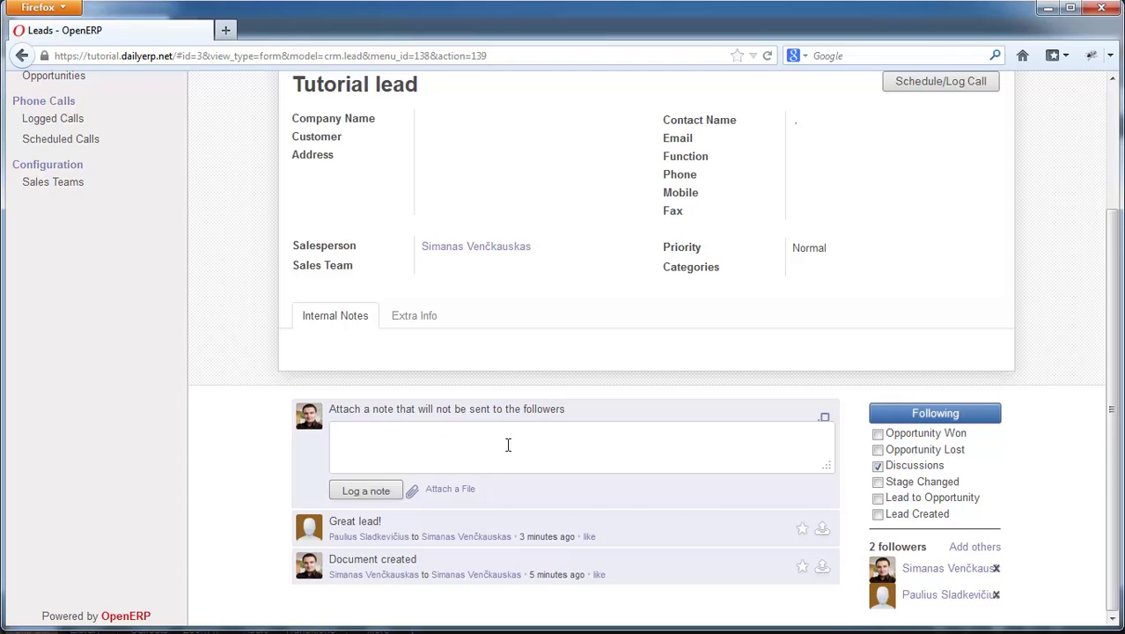
pyautogui.scroll(2, 508, 444)
pyautogui.scroll(-2, 614, 380)
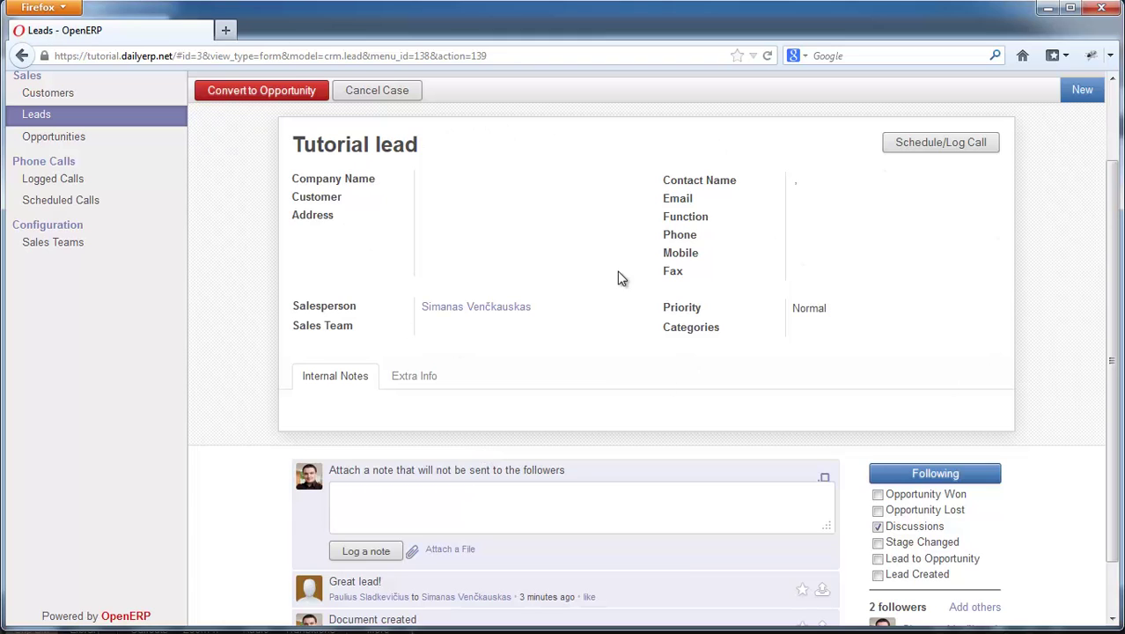
pyautogui.scroll(2, 614, 275)
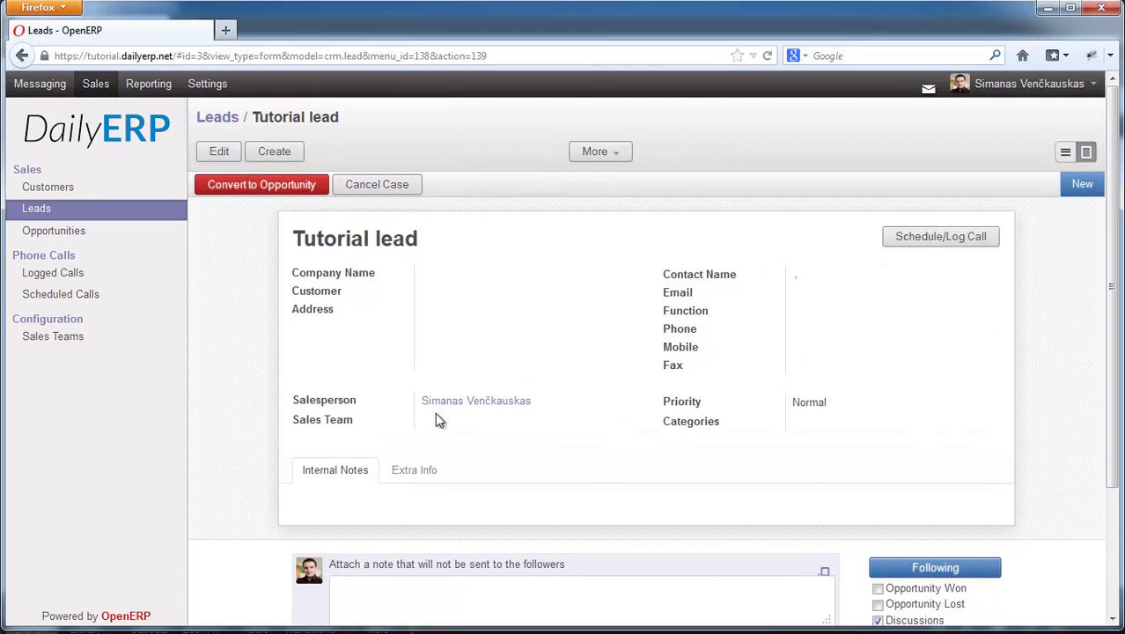
pyautogui.scroll(-3, 435, 414)
pyautogui.click(344, 452)
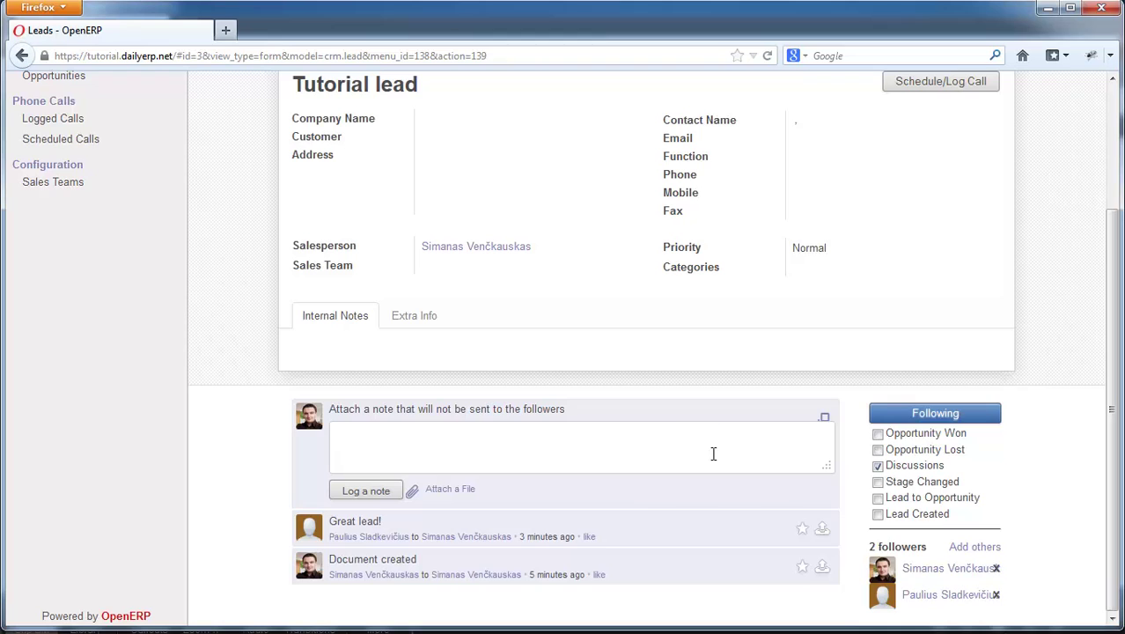
pyautogui.scroll(2, 716, 467)
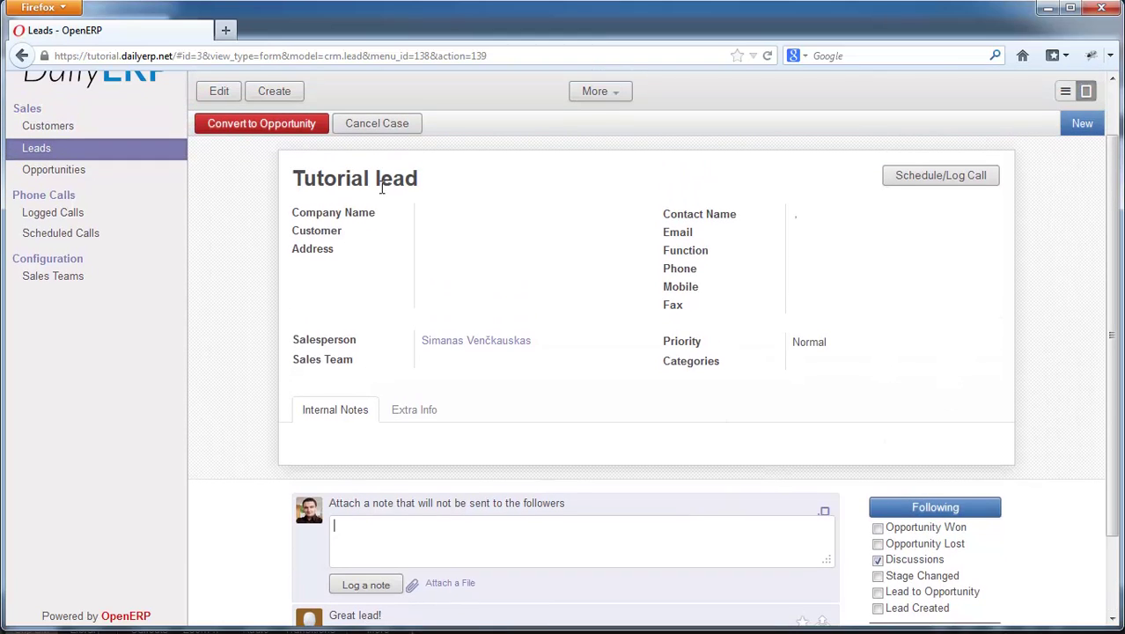
pyautogui.scroll(-2, 815, 388)
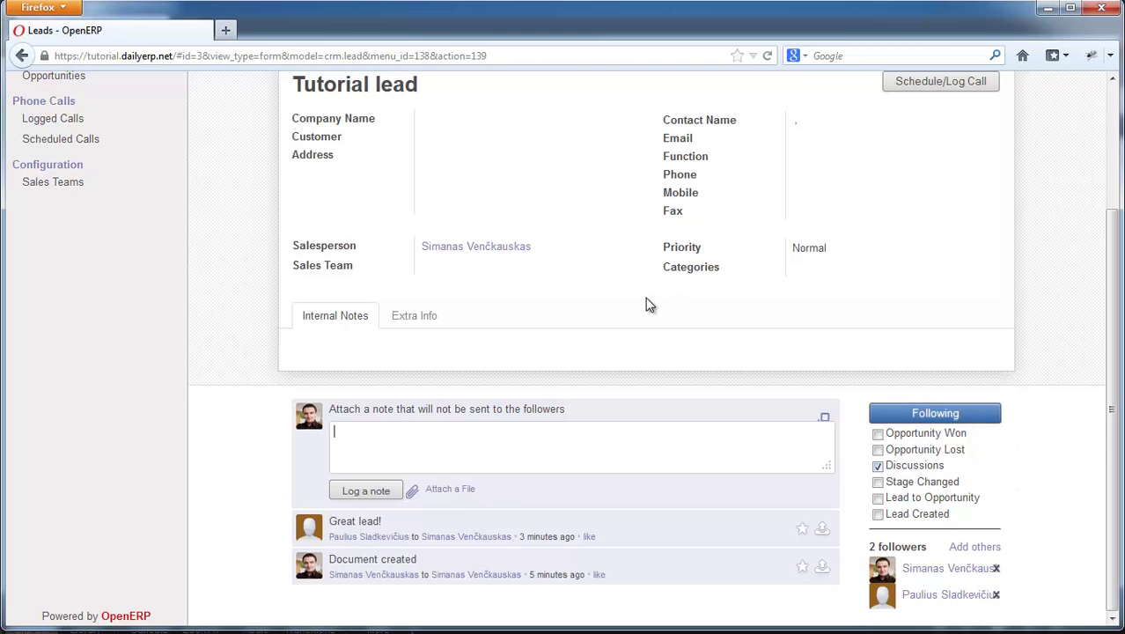
pyautogui.scroll(3, 475, 222)
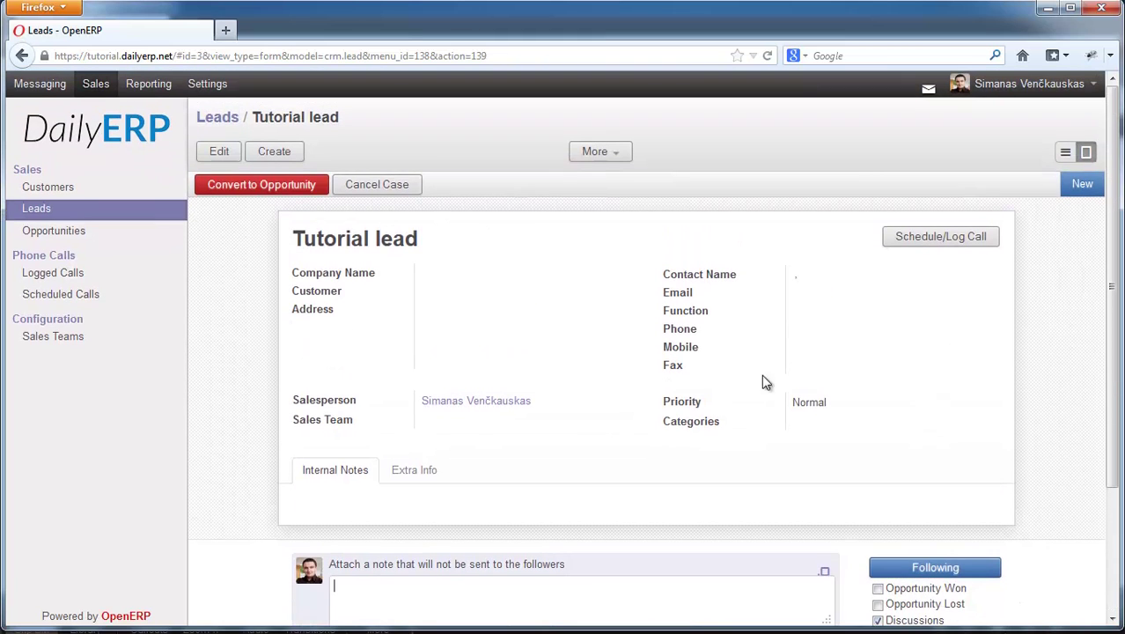
pyautogui.scroll(-3, 920, 304)
pyautogui.scroll(3, 915, 310)
pyautogui.moveTo(1106, 298); pyautogui.dragTo(1106, 321)
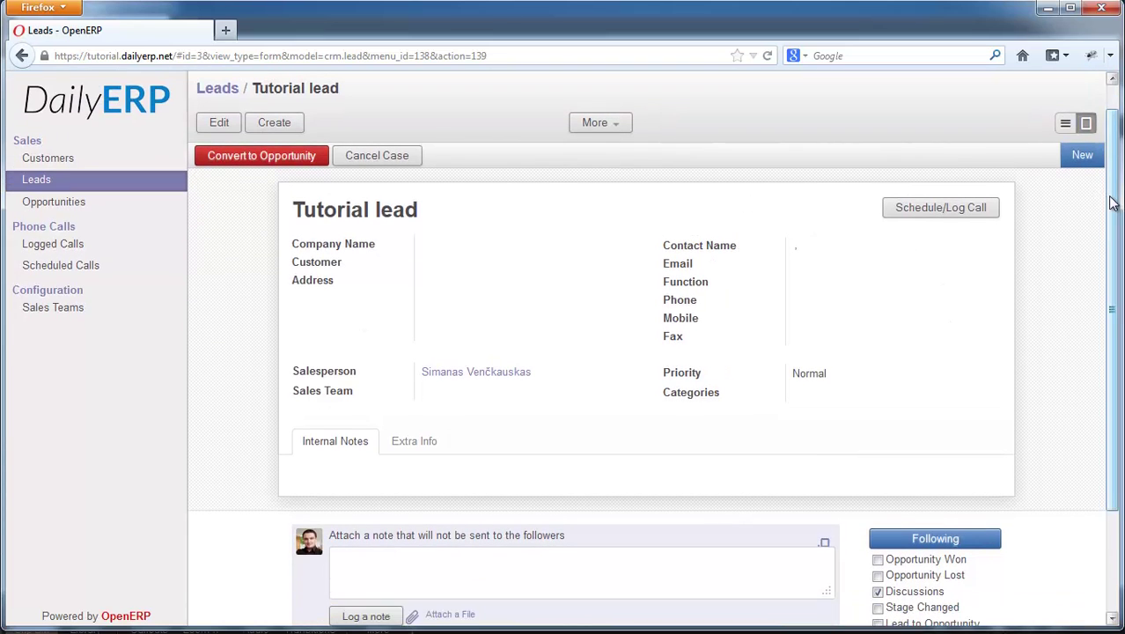
pyautogui.moveTo(1111, 218); pyautogui.dragTo(1114, 318)
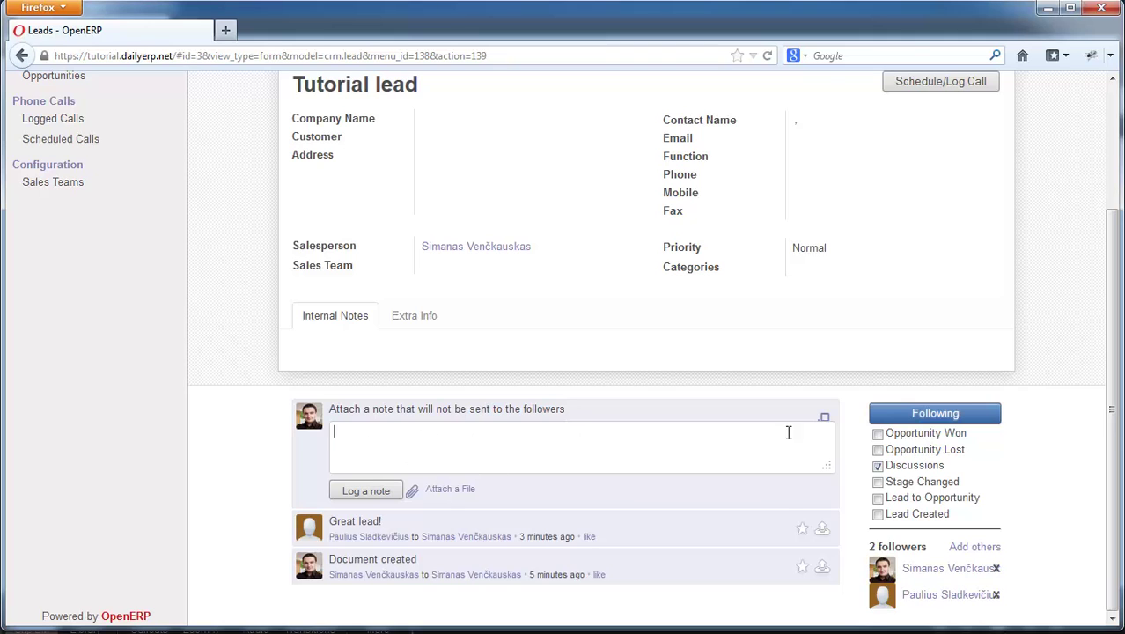
pyautogui.scroll(3, 1112, 405)
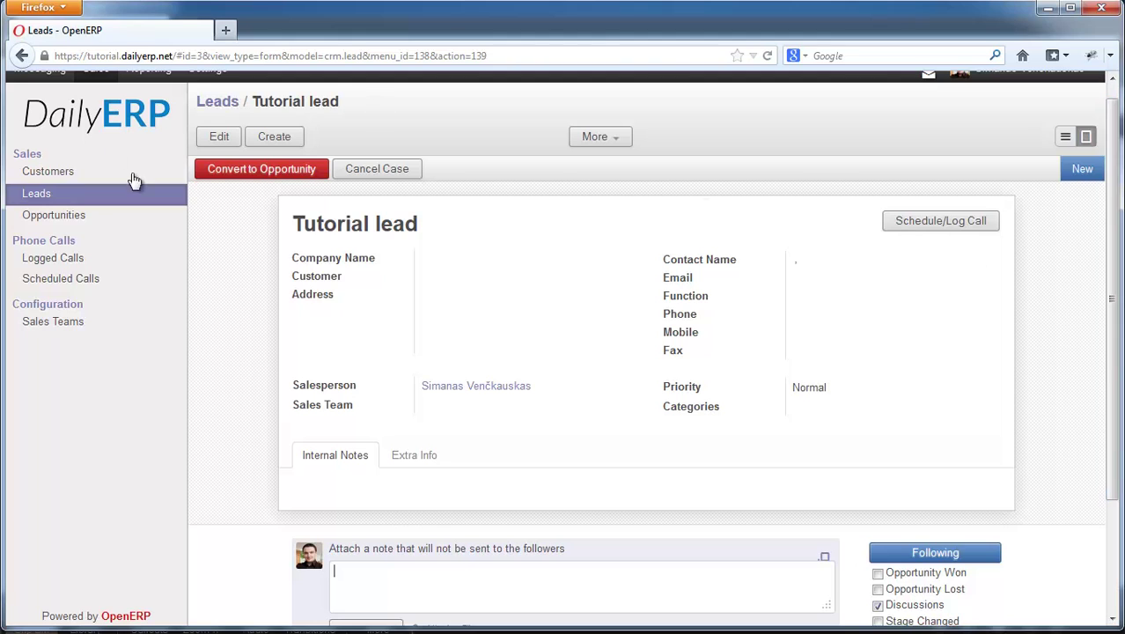
# Review the Tutorial lead's details, discussion history and follower settings, and close the empty note form without logging a note.
pyautogui.scroll(-3, 1037, 432)
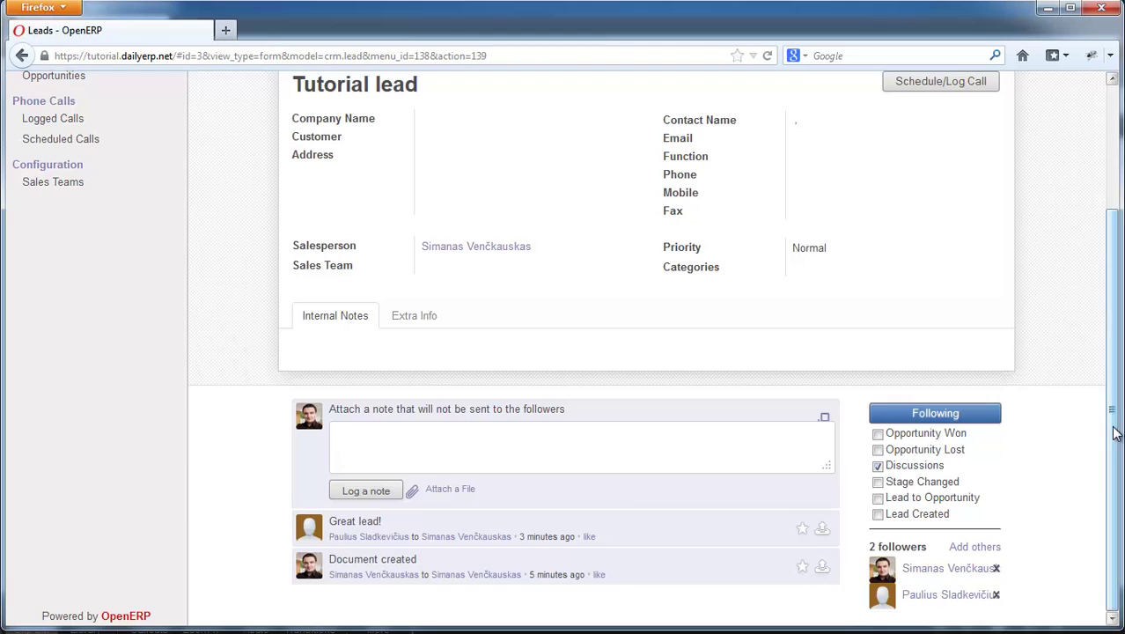
pyautogui.moveTo(1111, 410); pyautogui.dragTo(1120, 337)
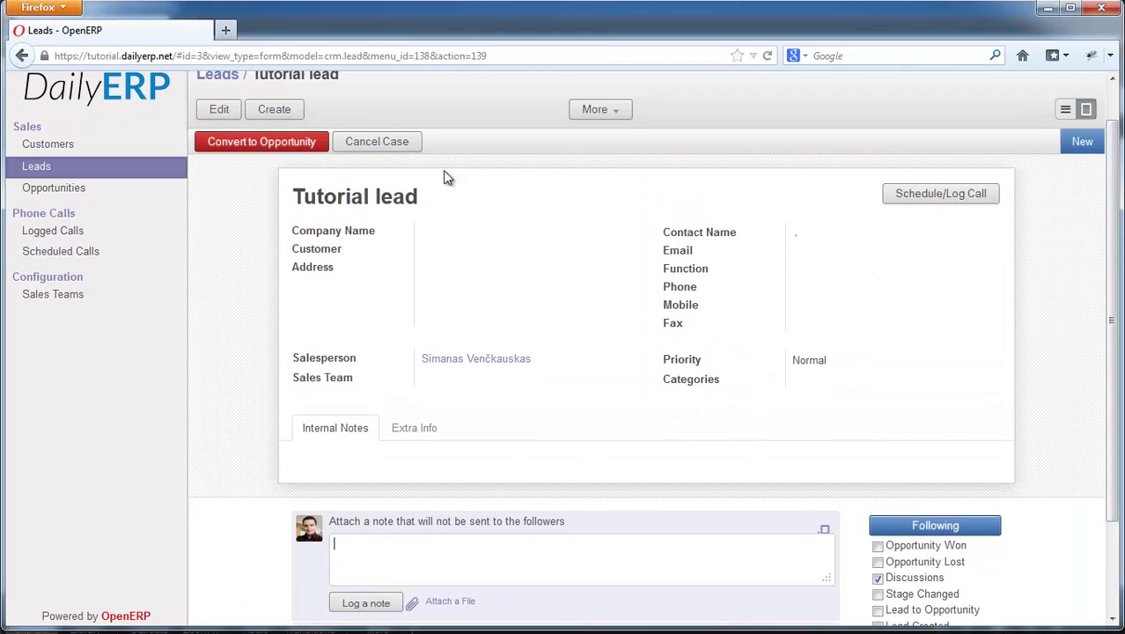
pyautogui.scroll(-1, 938, 493)
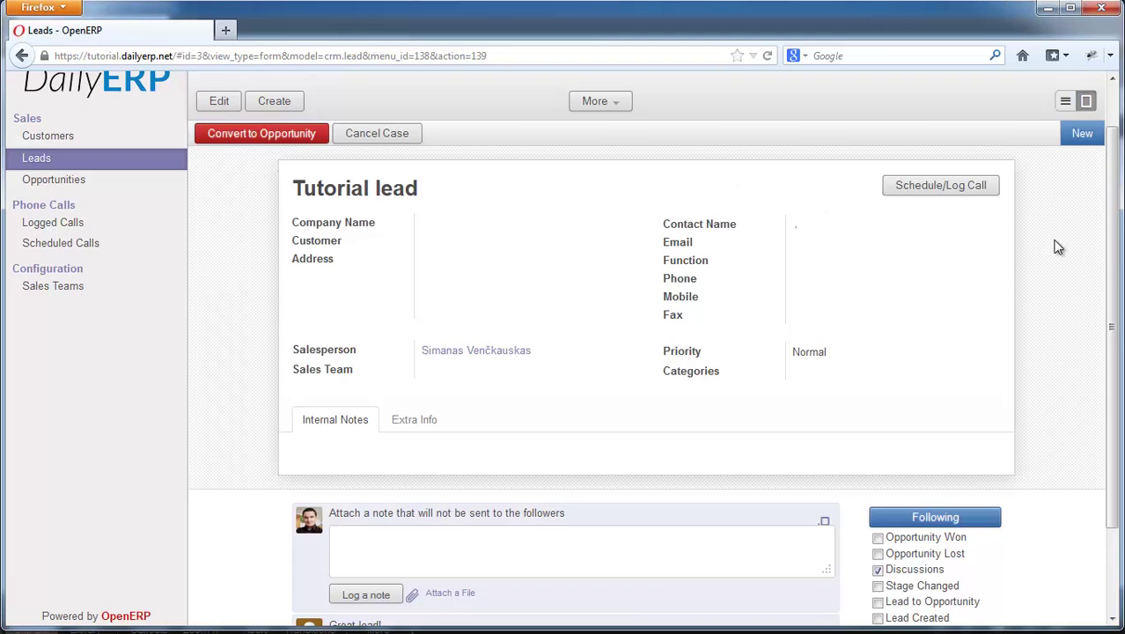
pyautogui.scroll(1, 1116, 248)
pyautogui.scroll(-2, 1116, 248)
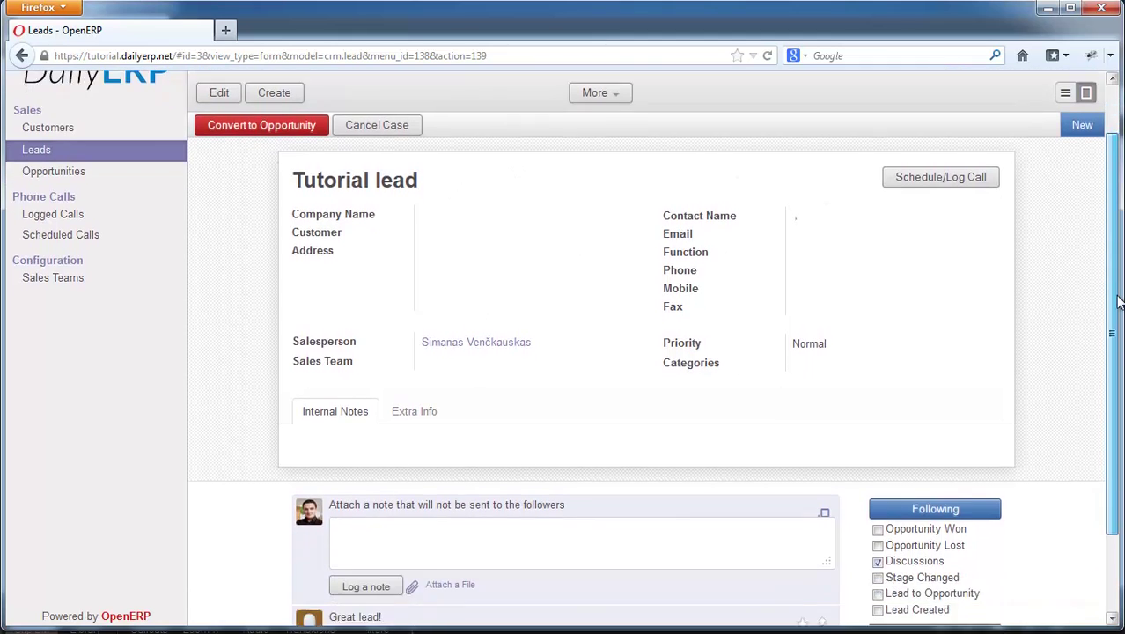
pyautogui.click(389, 327)
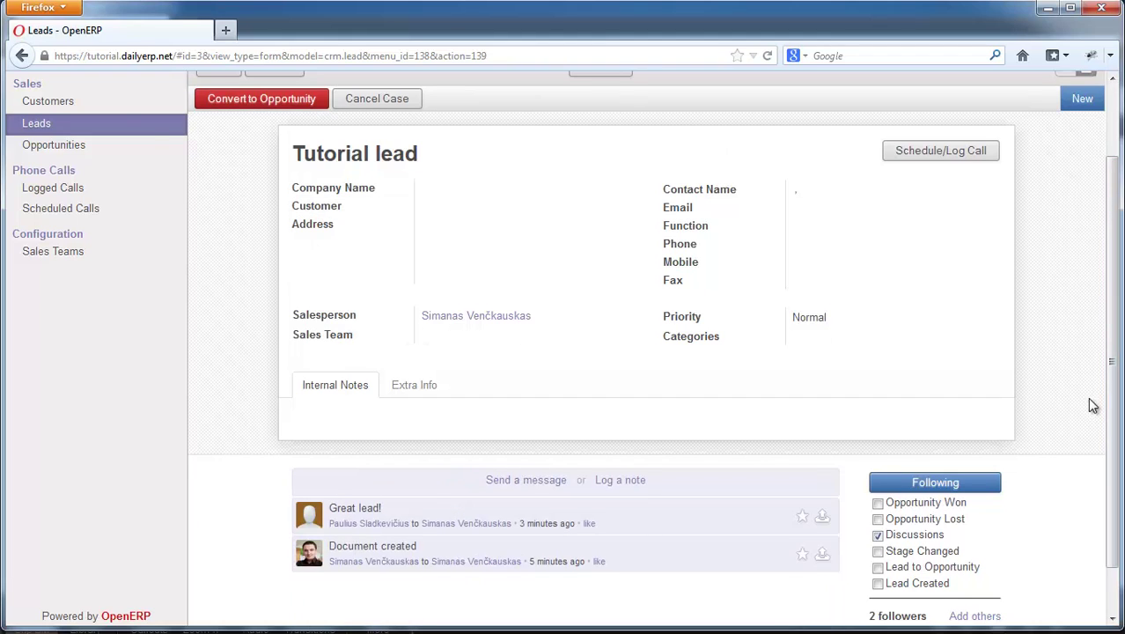
pyautogui.scroll(2, 880, 396)
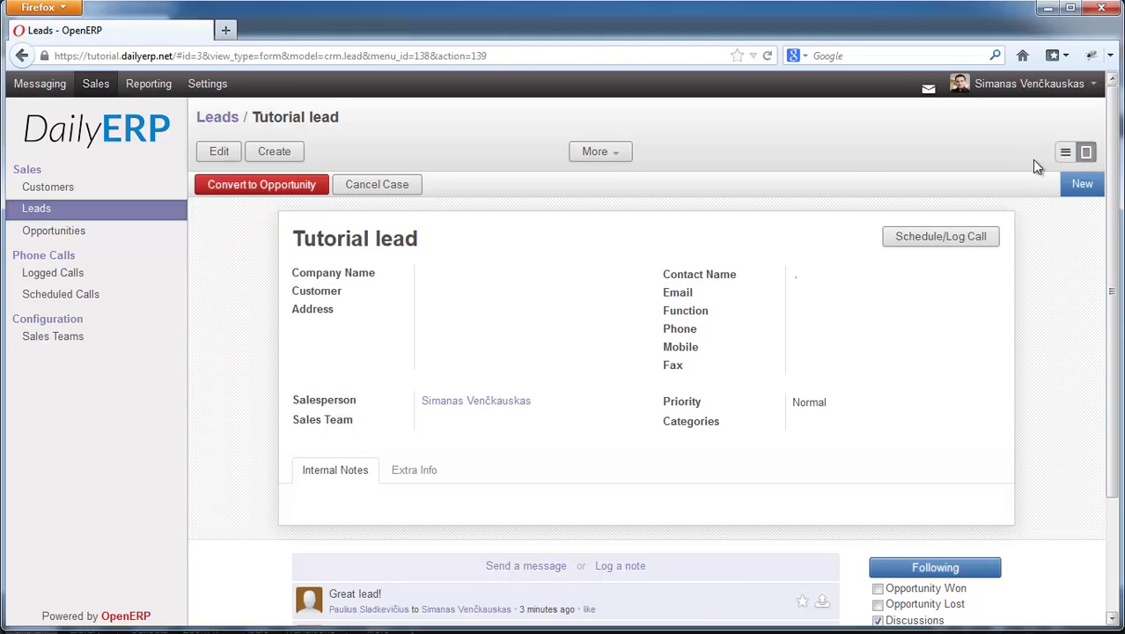
pyautogui.scroll(-1, 1112, 167)
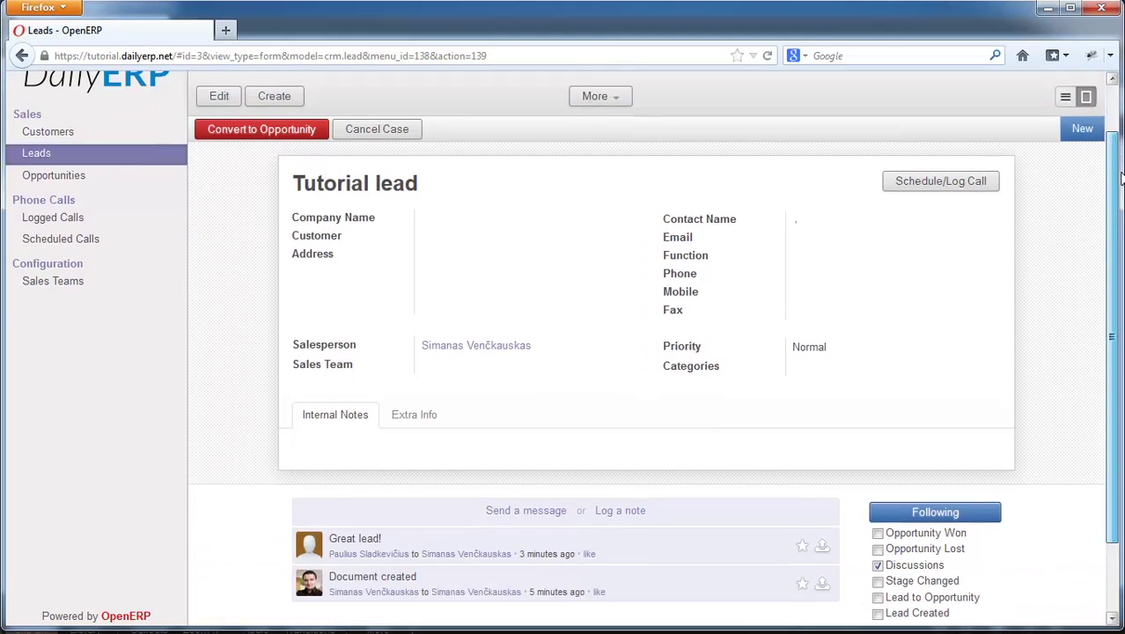